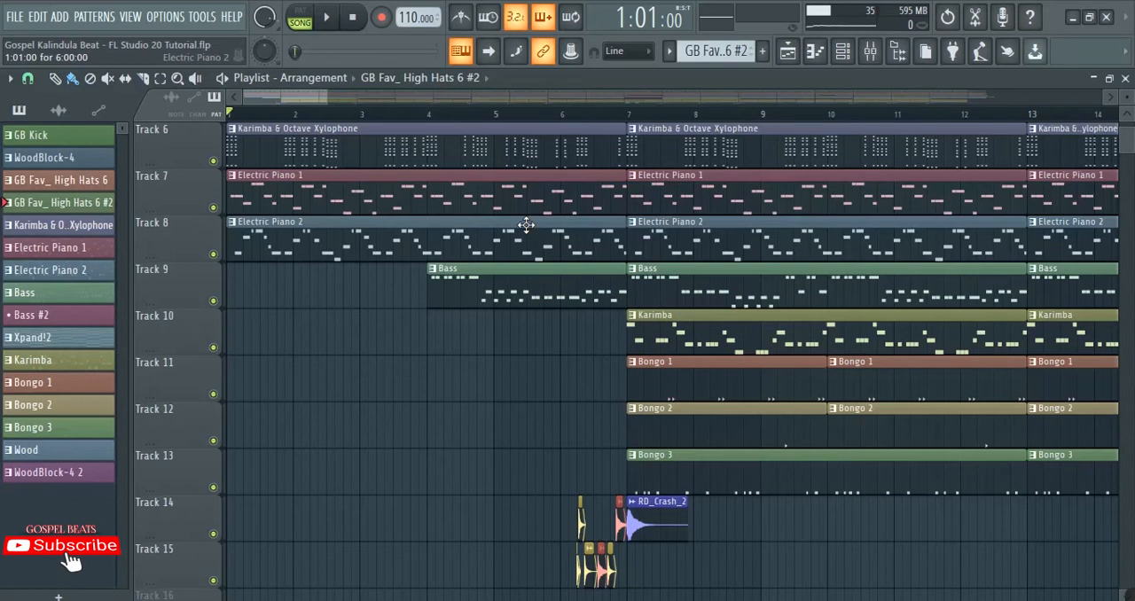
Step: Solo the GB Kick track for playback and inspect its step pattern in the channel rack
{"action": "scroll", "coordinate": [526, 225], "scroll_direction": "up", "scroll_amount": 5}
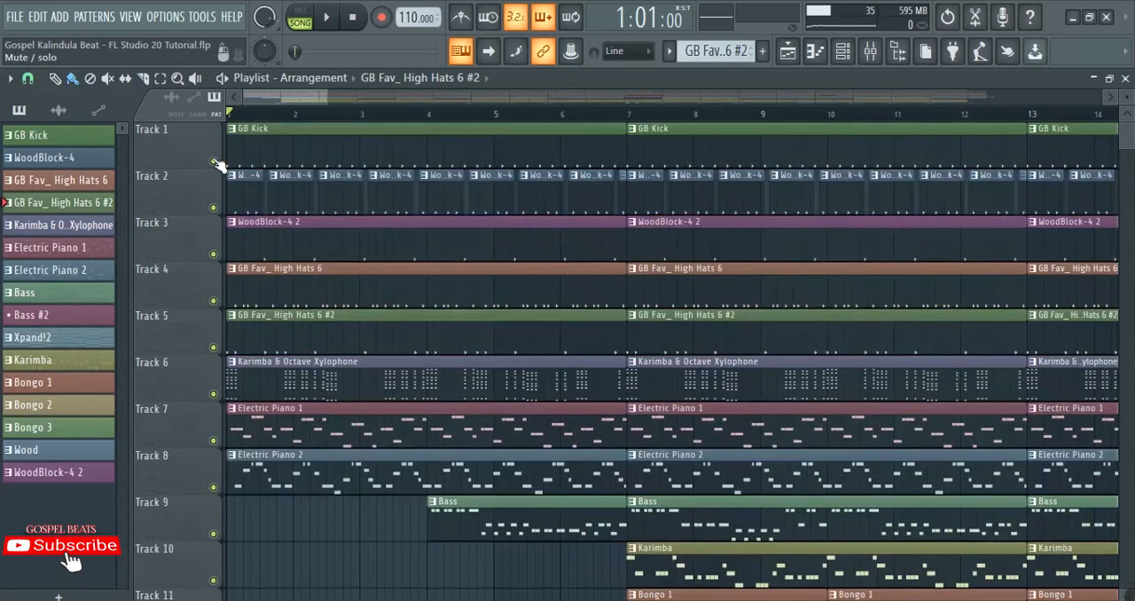
{"action": "right_click", "coordinate": [214, 163]}
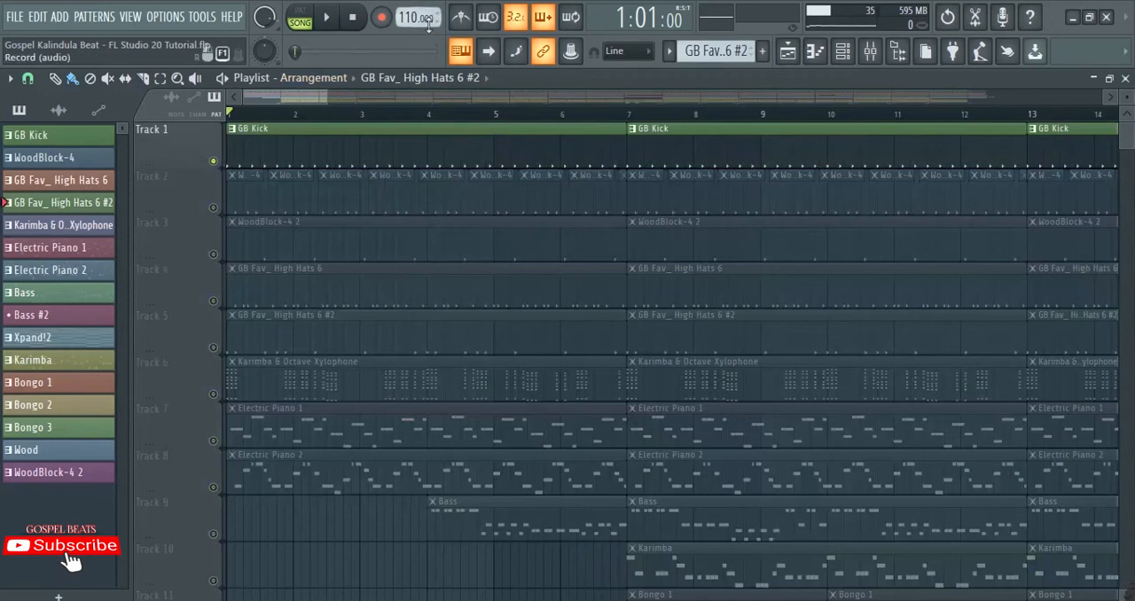
{"action": "left_click", "coordinate": [286, 147]}
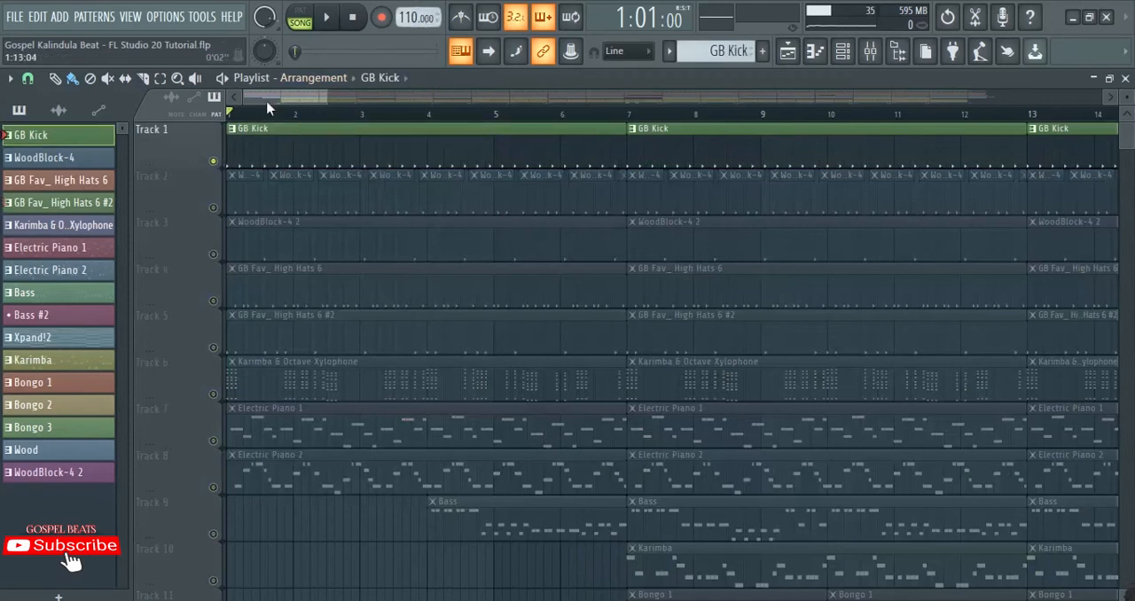
{"action": "key", "text": "space"}
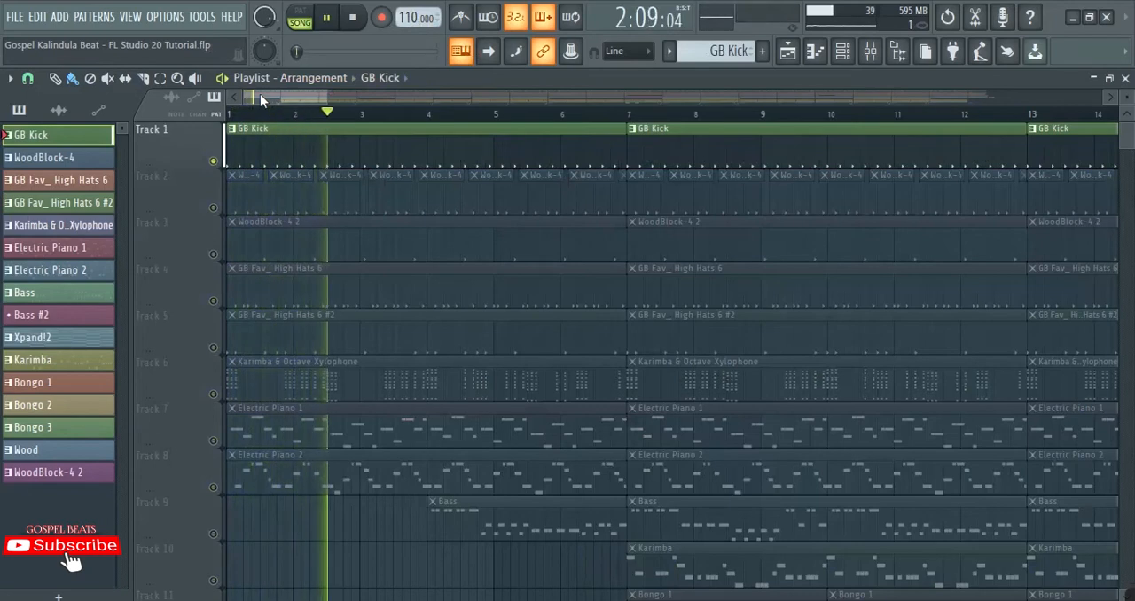
{"action": "key", "text": "space"}
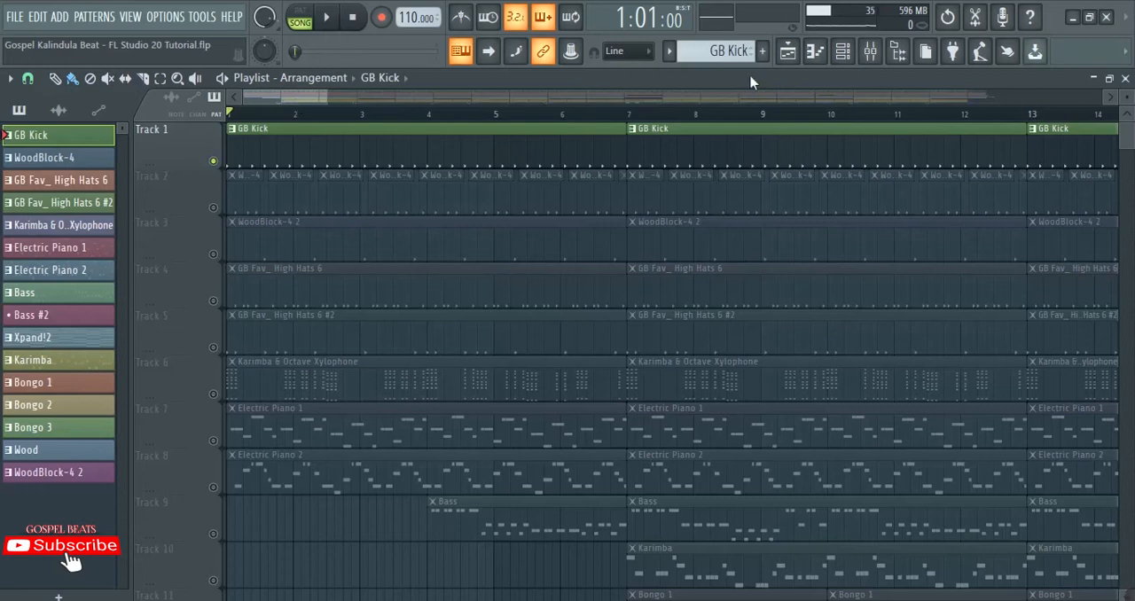
{"action": "left_click", "coordinate": [842, 50]}
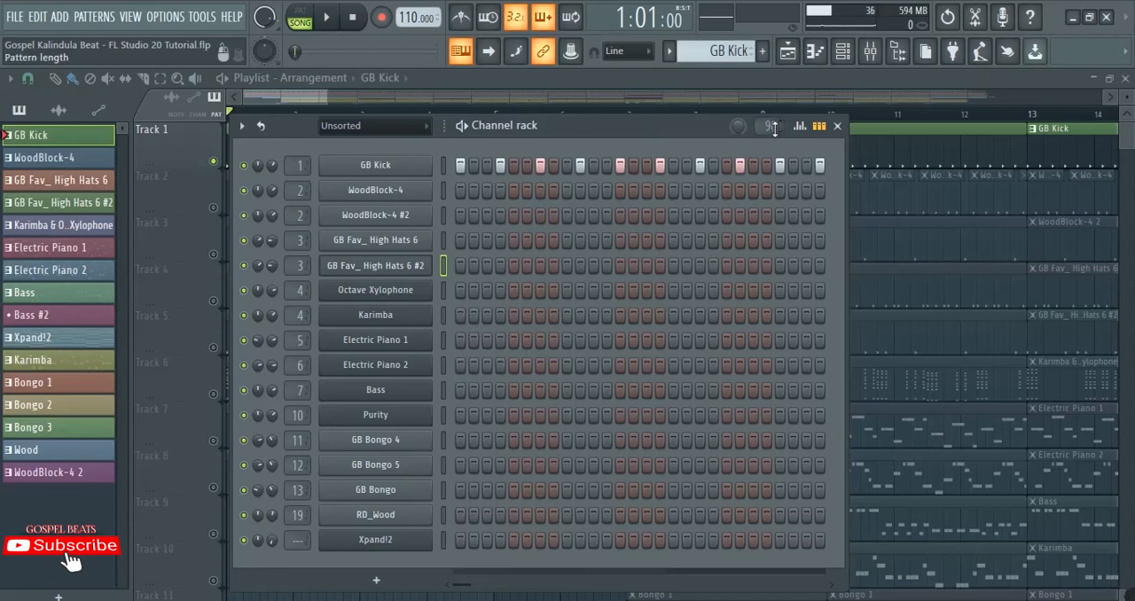
{"action": "left_click", "coordinate": [301, 96]}
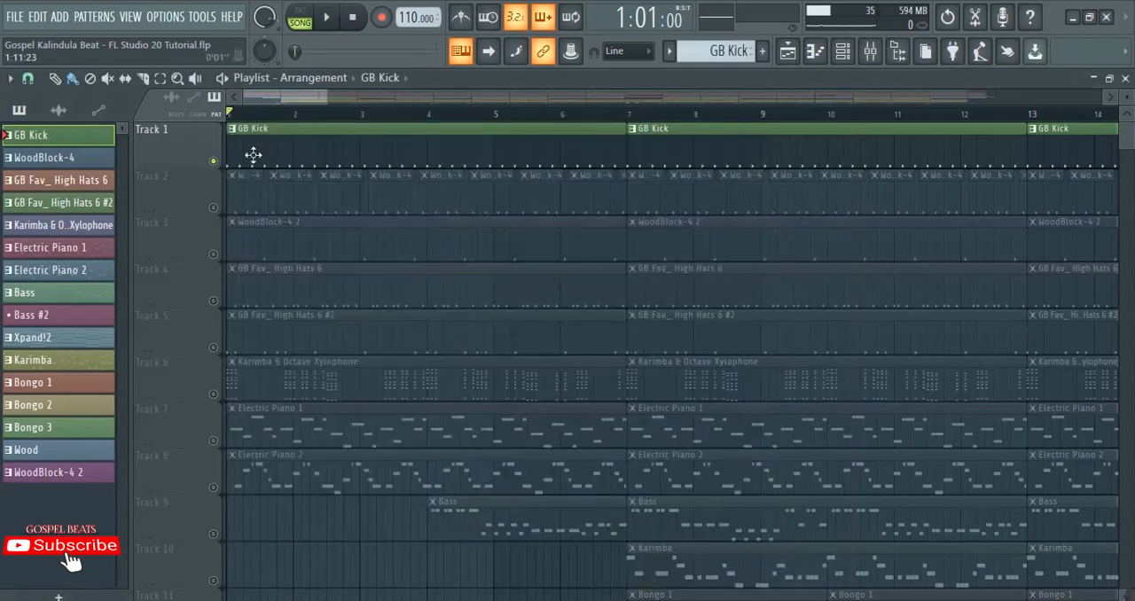
Step: Solo the WoodBlock-4 track and unmute the WoodBlock-4 2 track below it
{"action": "right_click", "coordinate": [214, 206]}
{"action": "scroll", "coordinate": [255, 118], "scroll_direction": "up", "scroll_amount": 1}
{"action": "scroll", "coordinate": [260, 120], "scroll_direction": "up", "scroll_amount": 2}
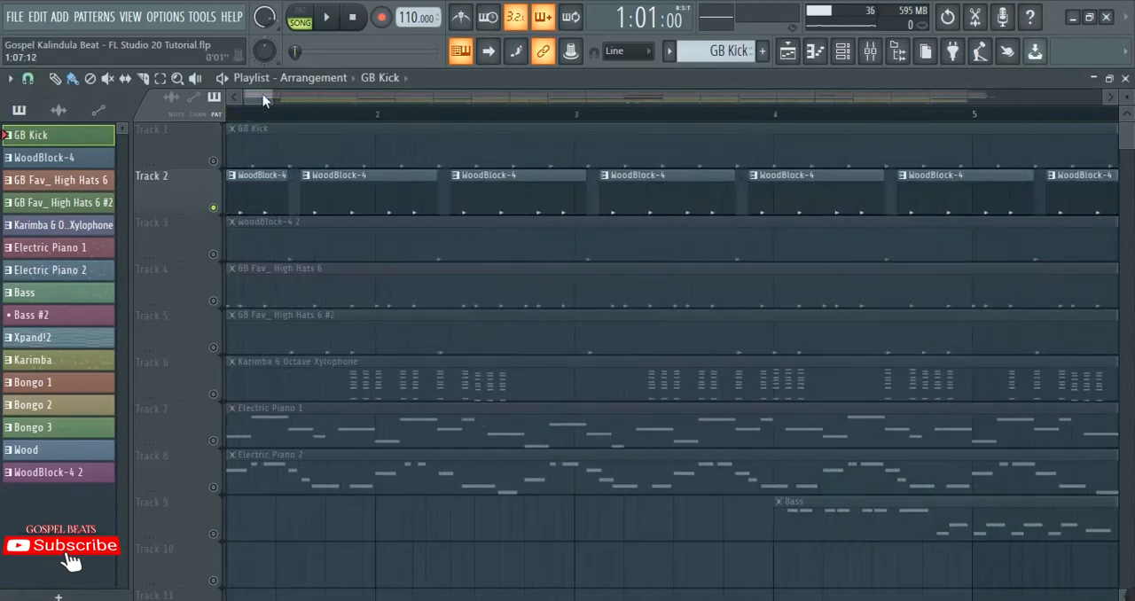
{"action": "left_click_drag", "start_coordinate": [263, 95], "coordinate": [229, 109]}
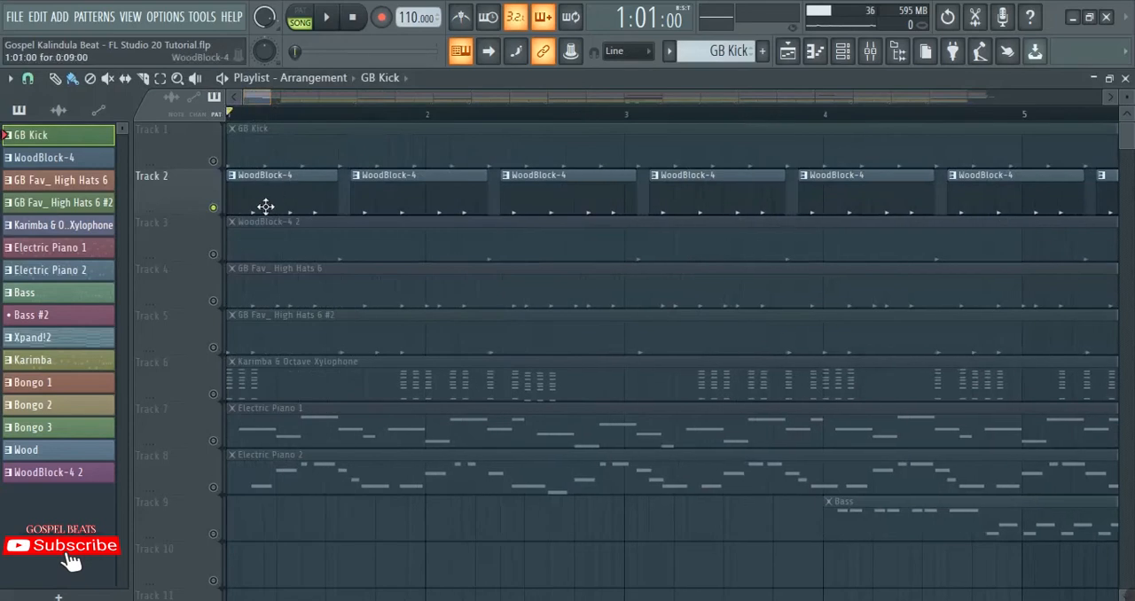
{"action": "left_click", "coordinate": [213, 253]}
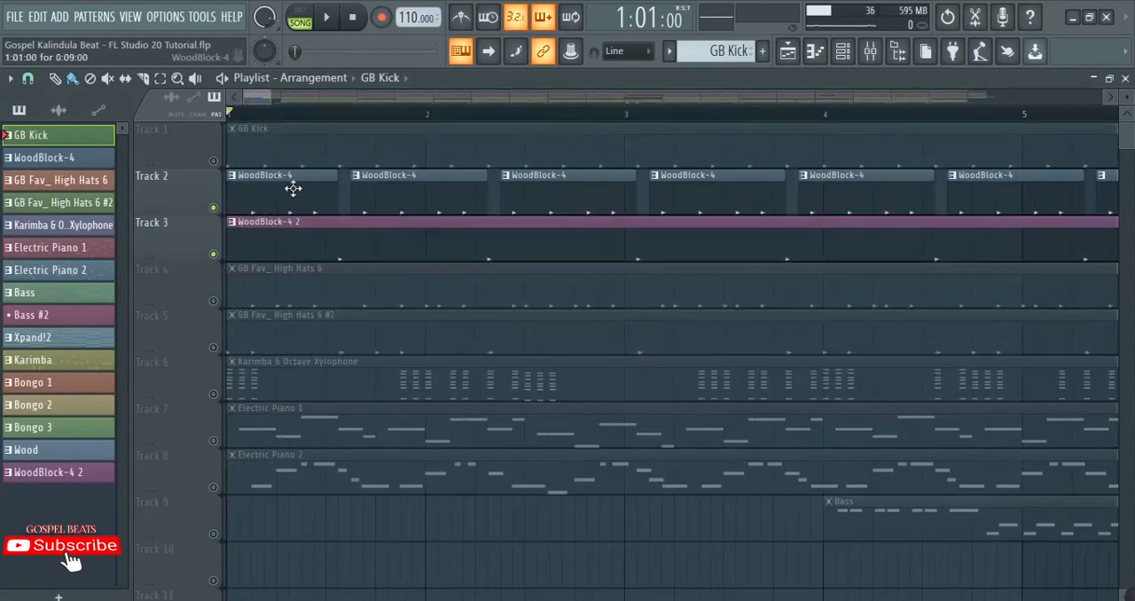
Step: Inspect the WoodBlock-4 pattern's steps in the channel rack and the channel's pitch setting
{"action": "left_click", "coordinate": [431, 193]}
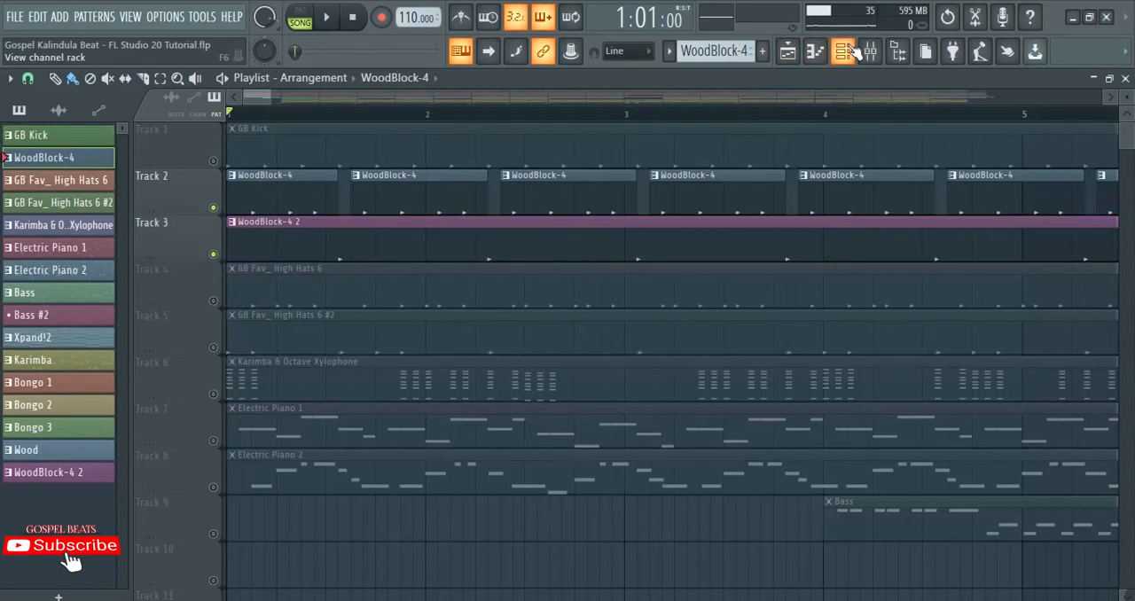
{"action": "left_click", "coordinate": [847, 51]}
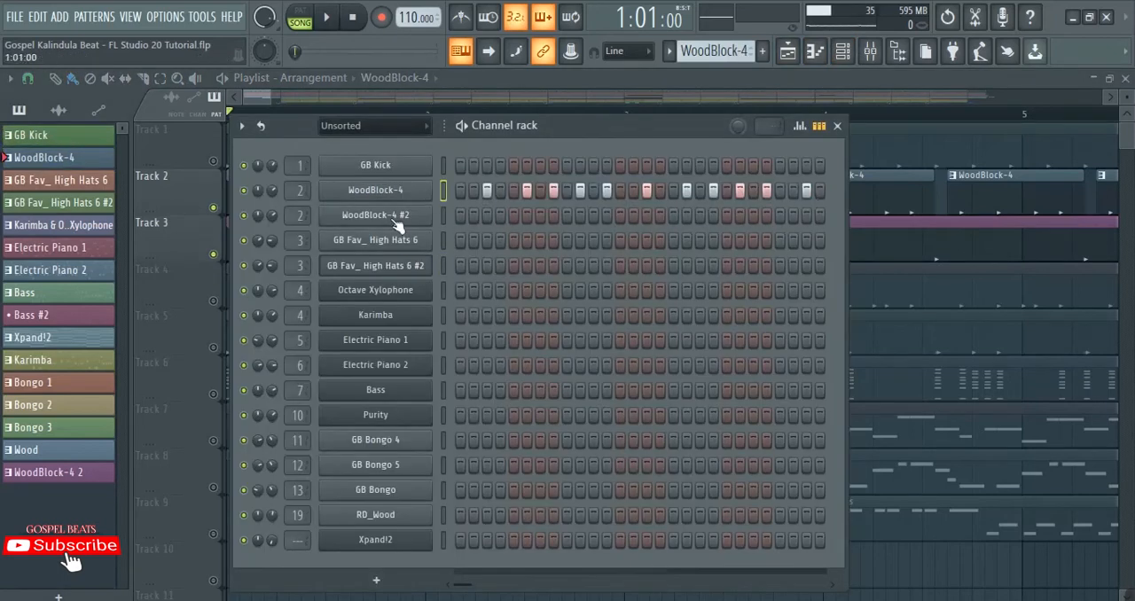
{"action": "left_click", "coordinate": [232, 97]}
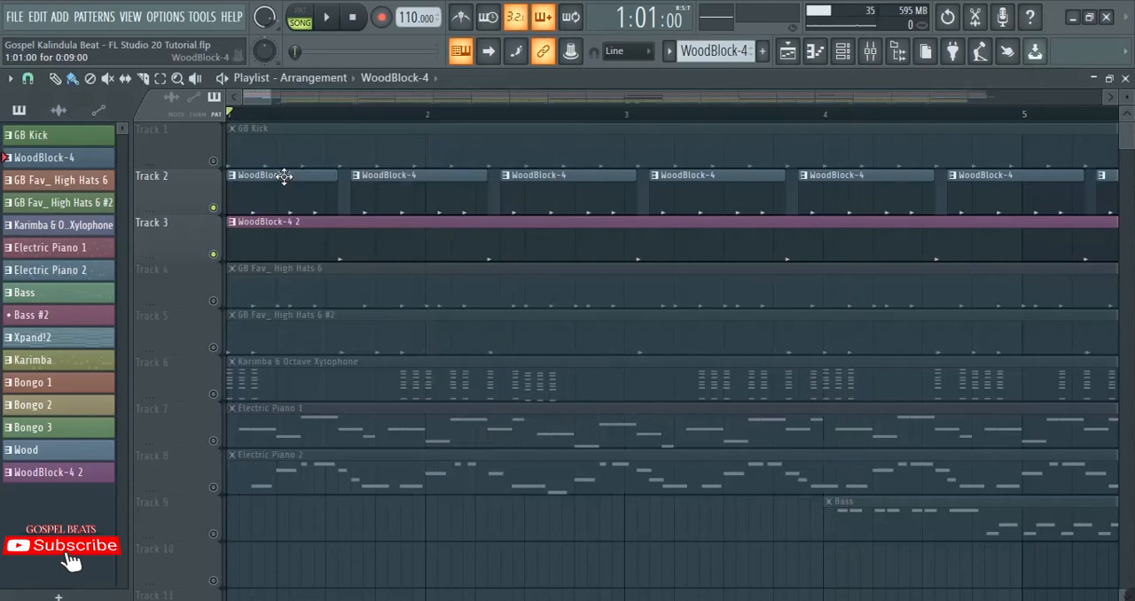
{"action": "left_click", "coordinate": [842, 51]}
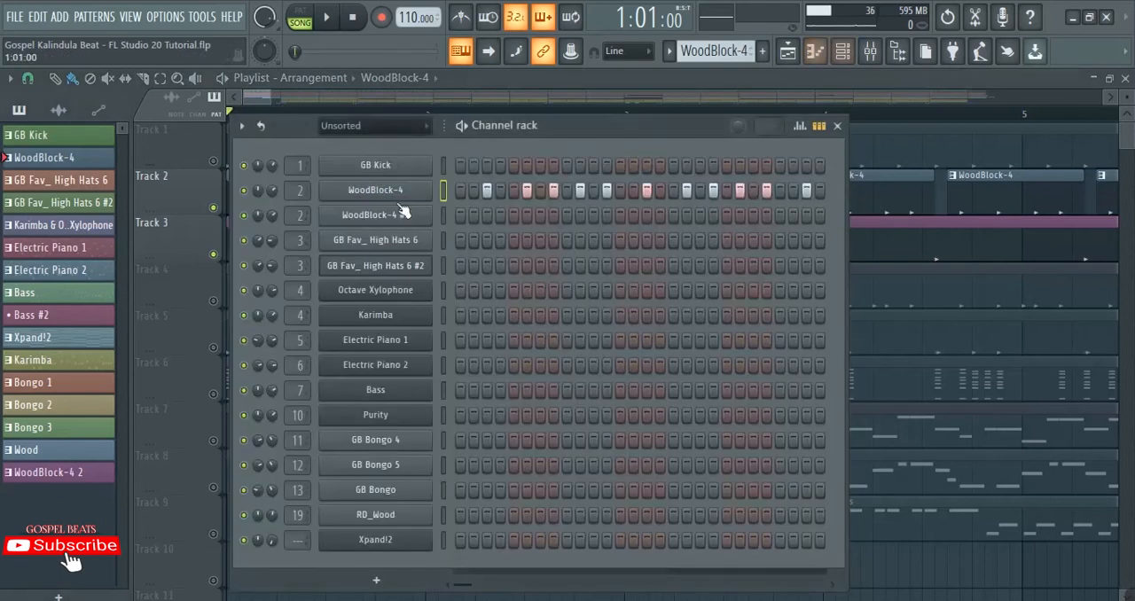
{"action": "left_click", "coordinate": [391, 190]}
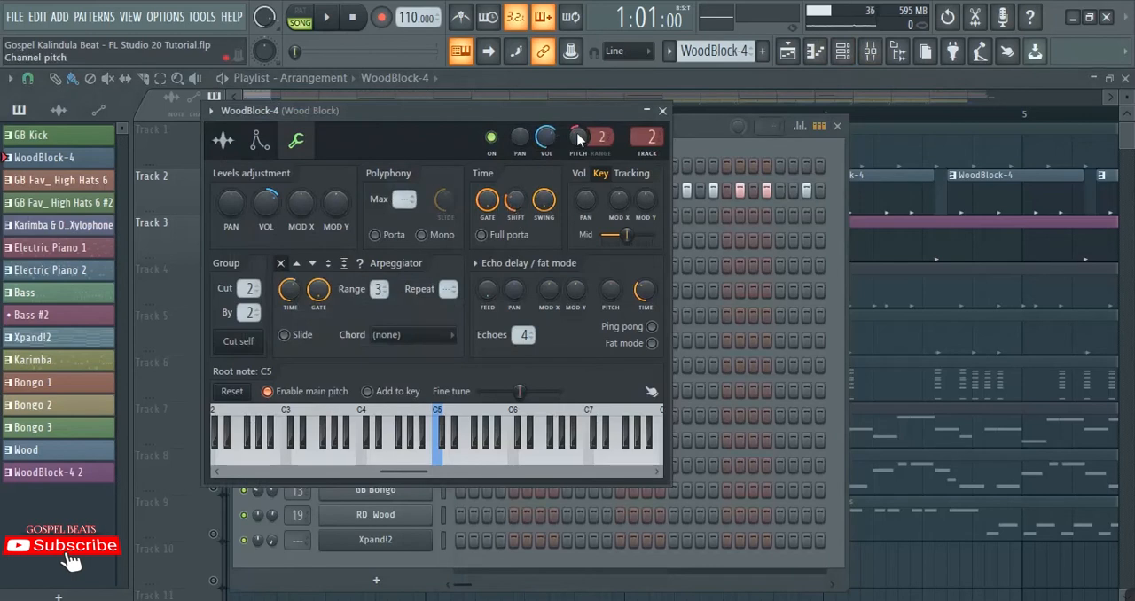
{"action": "left_click", "coordinate": [628, 79]}
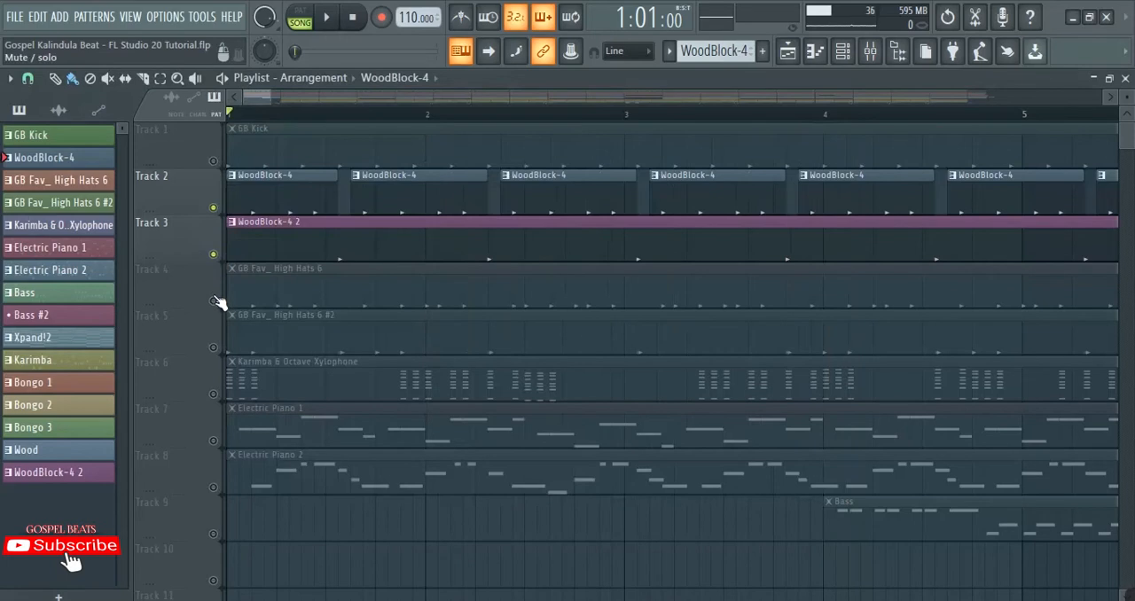
Step: Inspect the WoodBlock-4 2 pattern and the pitch setting of the WoodBlock-4 #2 channel
{"action": "left_click", "coordinate": [307, 241]}
{"action": "double_click", "coordinate": [305, 240]}
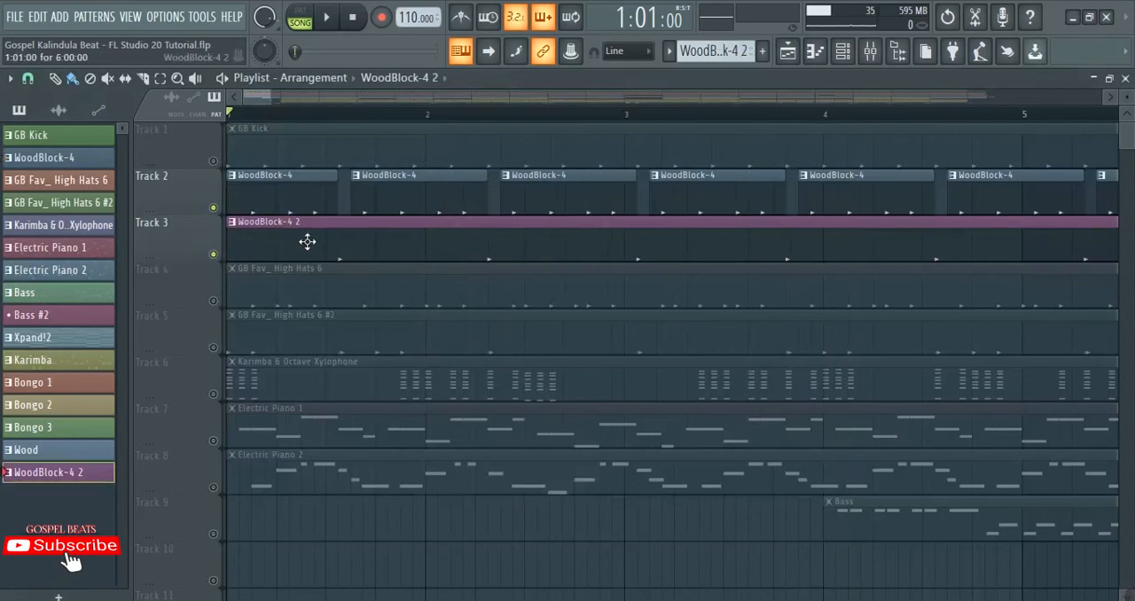
{"action": "left_click", "coordinate": [406, 216]}
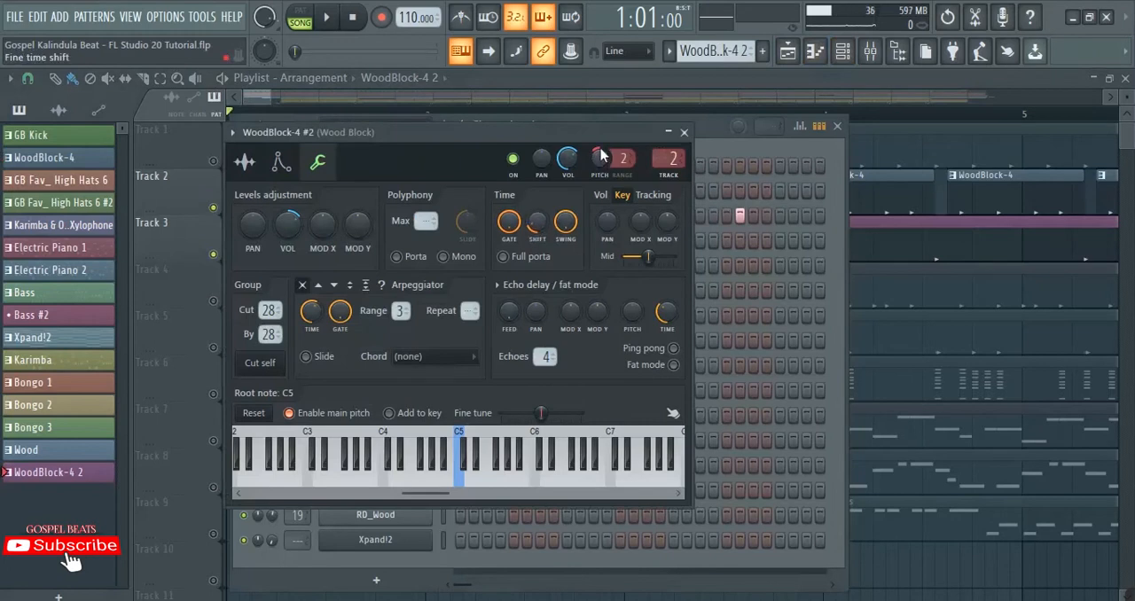
{"action": "left_click", "coordinate": [613, 78]}
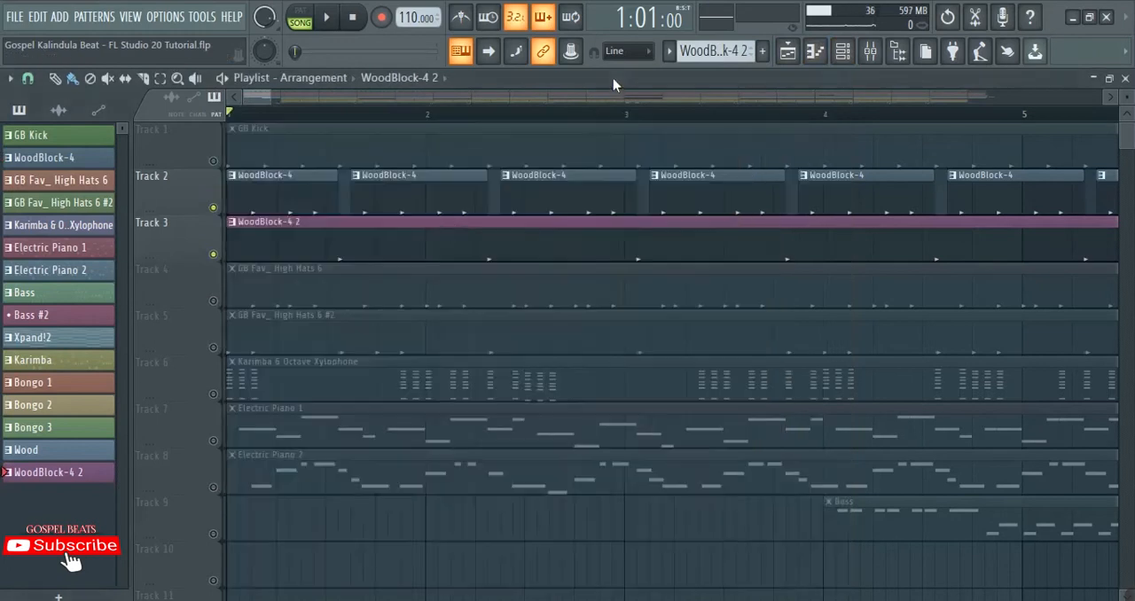
Step: Unmute the GB Kick track alongside the two woodblock tracks and compare their note positions
{"action": "left_click", "coordinate": [214, 161]}
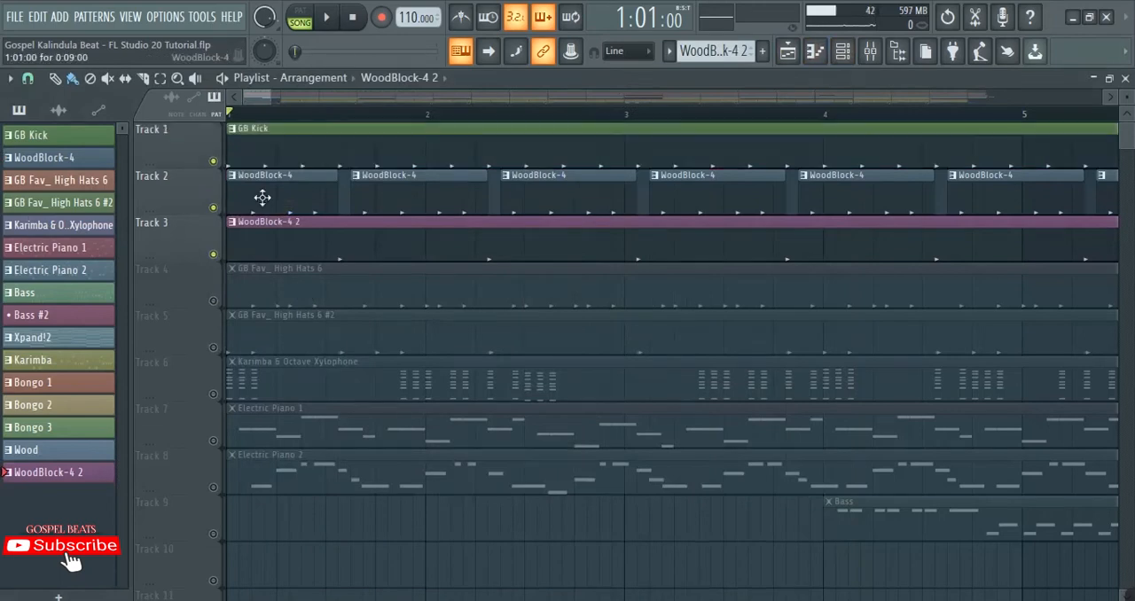
{"action": "scroll", "coordinate": [331, 125], "scroll_direction": "up", "scroll_amount": 3}
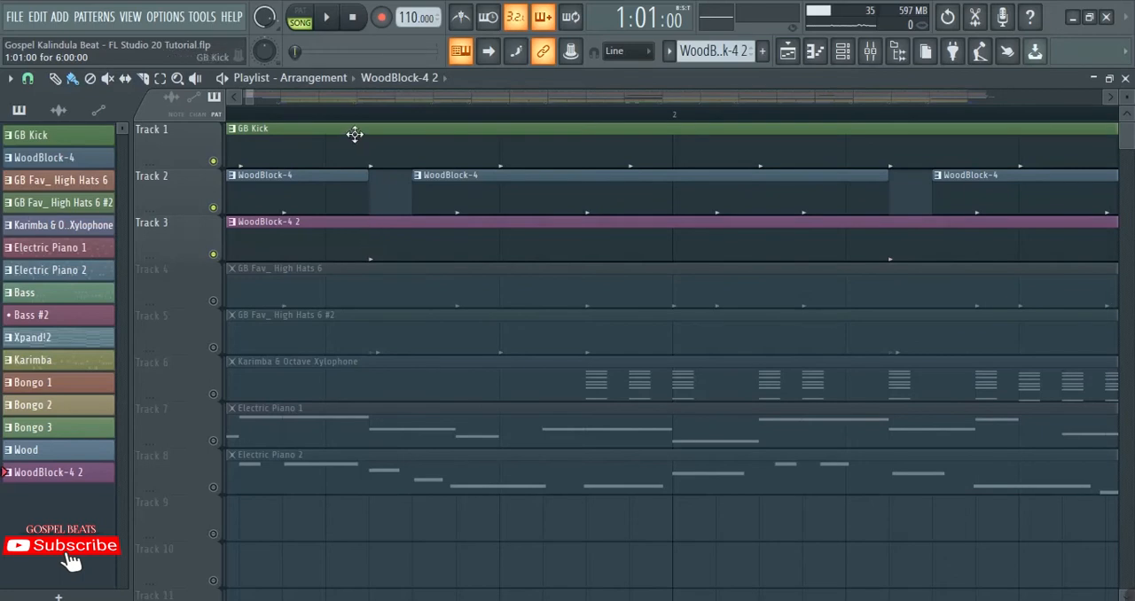
{"action": "scroll", "coordinate": [359, 115], "scroll_direction": "down", "scroll_amount": 2}
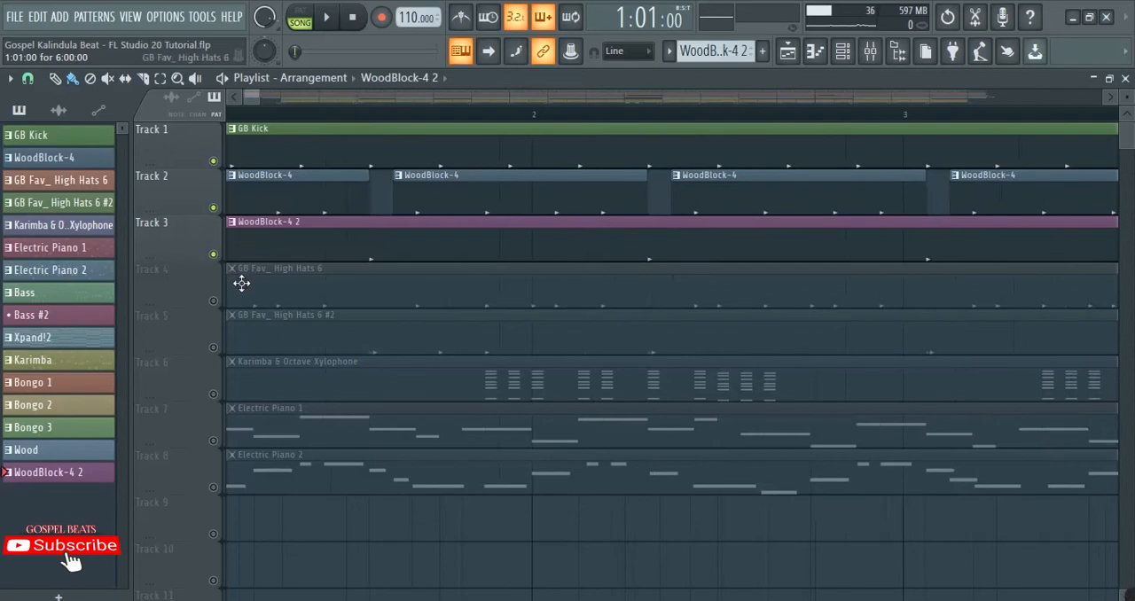
Step: Solo Track 4 containing the GB Fav_ High Hats 6 pattern
{"action": "right_click", "coordinate": [214, 300]}
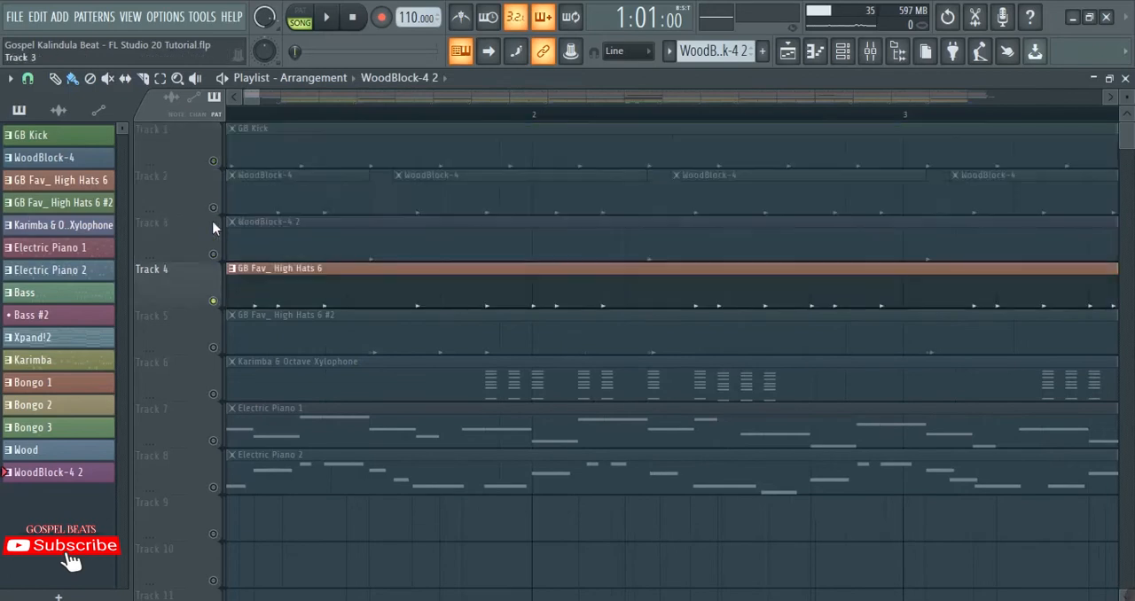
{"action": "left_click", "coordinate": [213, 208]}
{"action": "left_click", "coordinate": [213, 253]}
{"action": "right_click", "coordinate": [214, 301]}
Step: Inspect the GB Fav_ High Hats 6 pattern's steps and its channel's pitch setting
{"action": "left_click", "coordinate": [292, 284]}
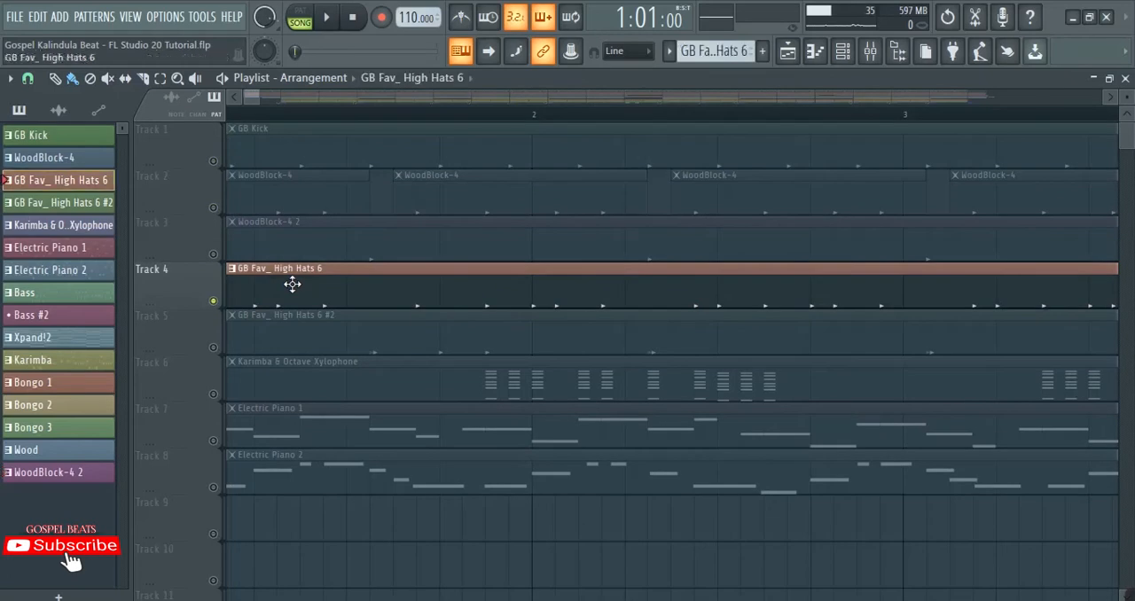
{"action": "left_click", "coordinate": [843, 52]}
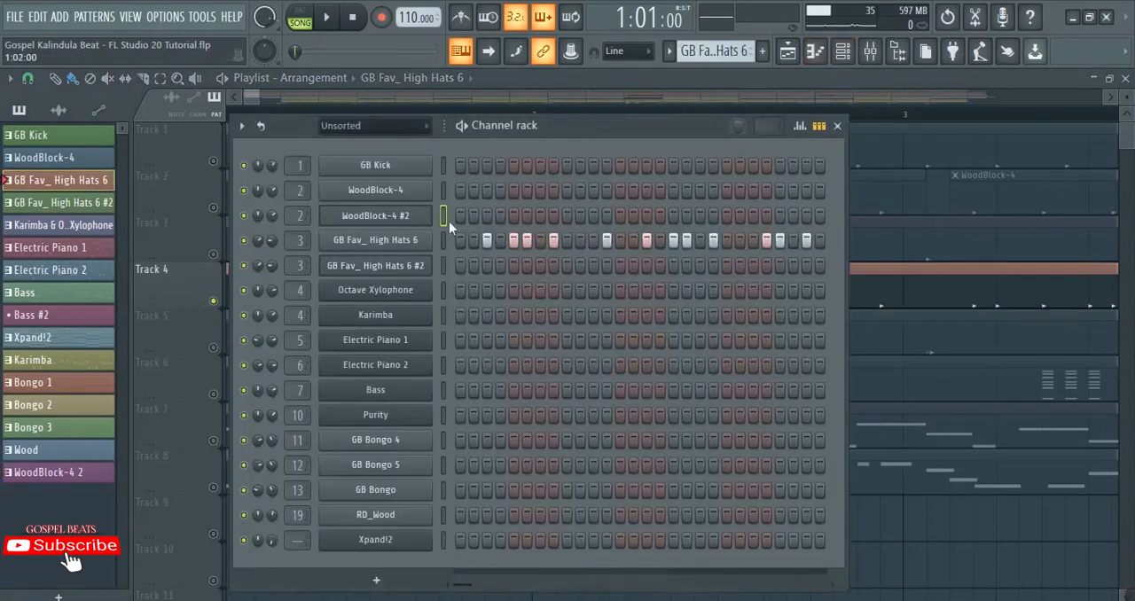
{"action": "left_click", "coordinate": [398, 242]}
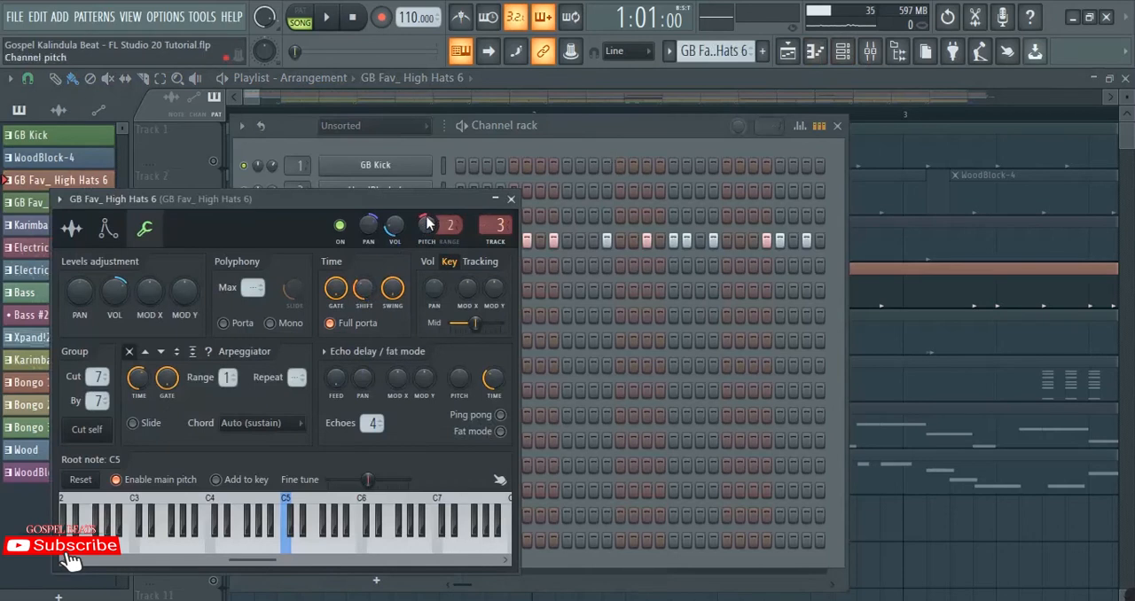
{"action": "left_click", "coordinate": [234, 95]}
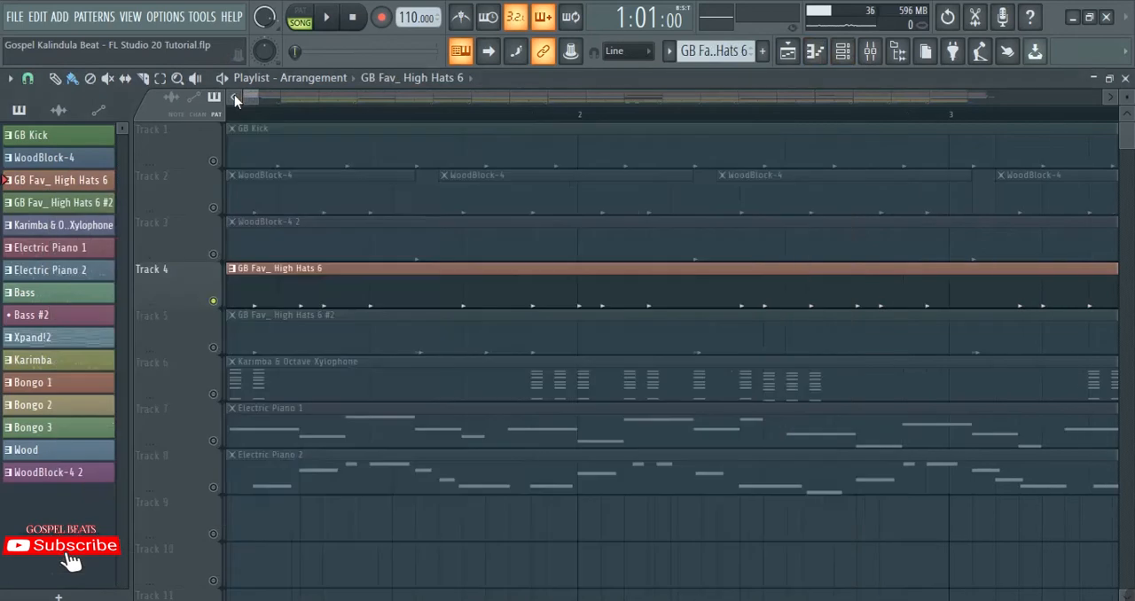
{"action": "left_click", "coordinate": [235, 95]}
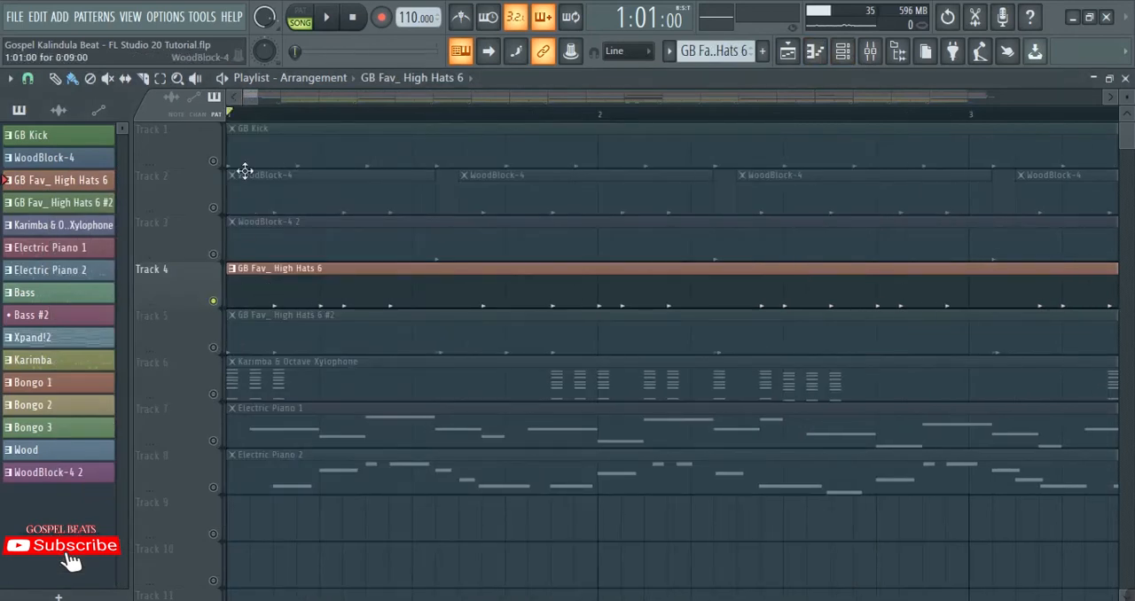
Step: Unmute Track 5 and inspect the GB Fav_ High Hats 6 #2 pattern's steps and channel settings
{"action": "left_click", "coordinate": [213, 347]}
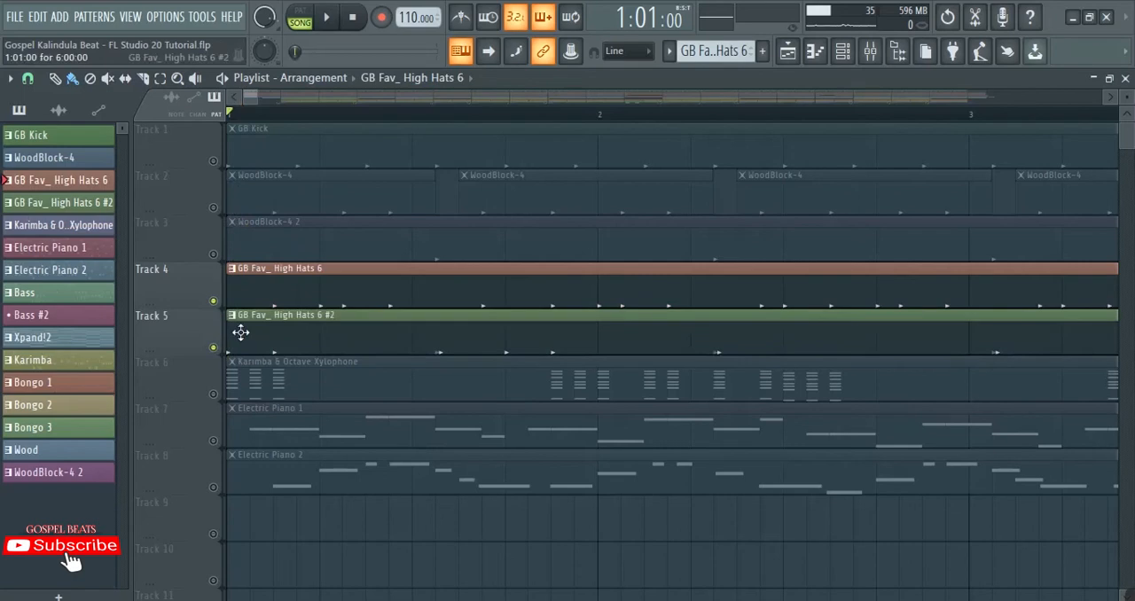
{"action": "left_click", "coordinate": [304, 332]}
{"action": "left_click", "coordinate": [842, 51]}
{"action": "left_click", "coordinate": [407, 267]}
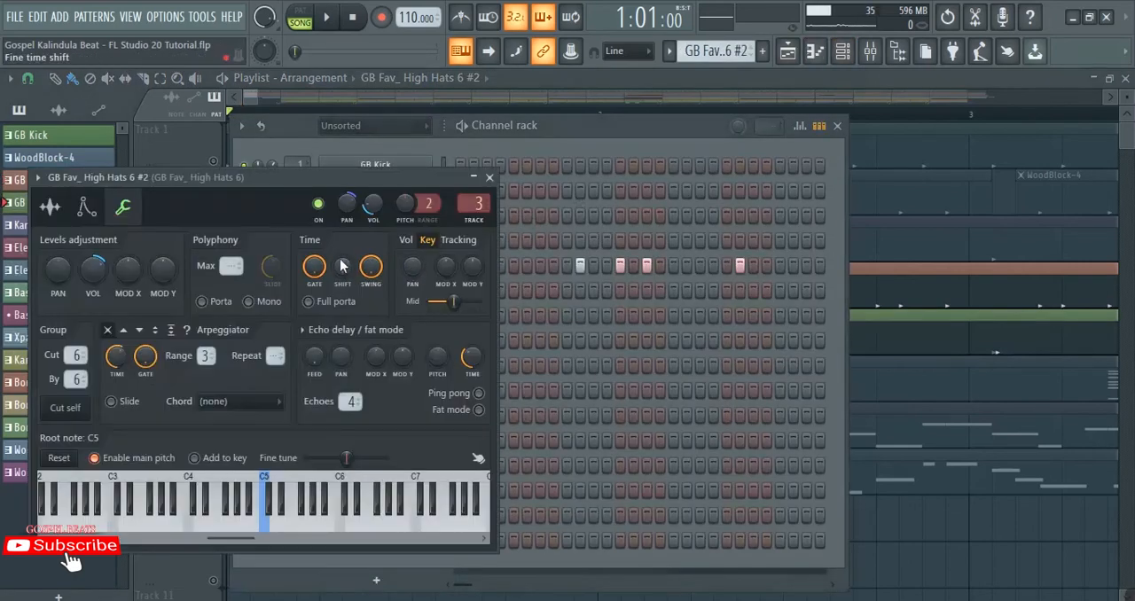
{"action": "left_click", "coordinate": [234, 98]}
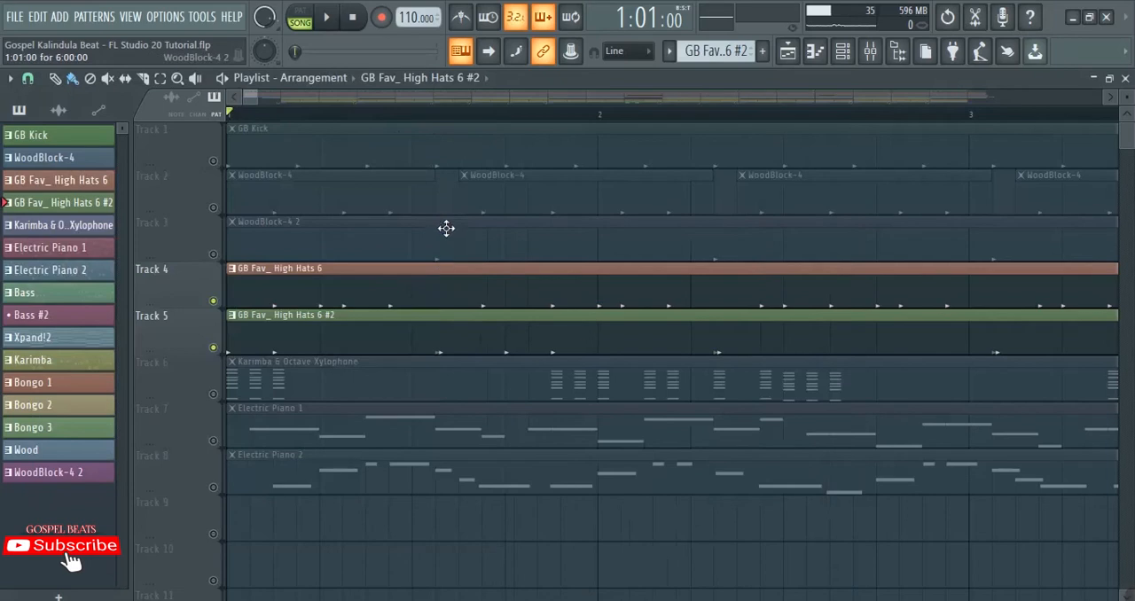
Step: Solo the WoodBlock-4 track, unmute WoodBlock-4 2, and play both tracks together
{"action": "right_click", "coordinate": [213, 207]}
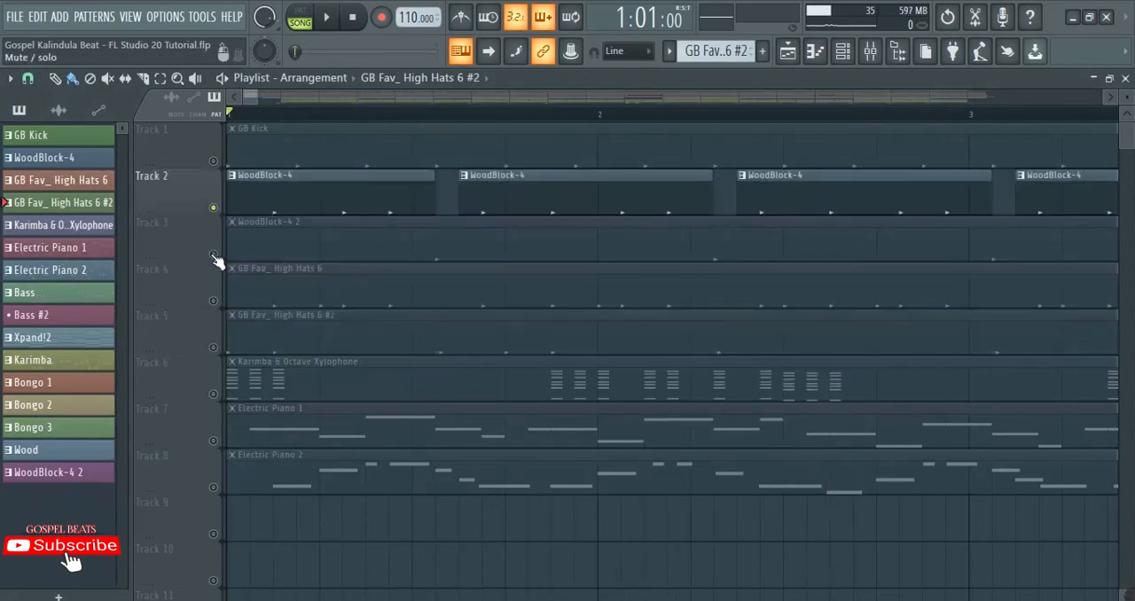
{"action": "left_click", "coordinate": [213, 253]}
{"action": "key", "text": "space"}
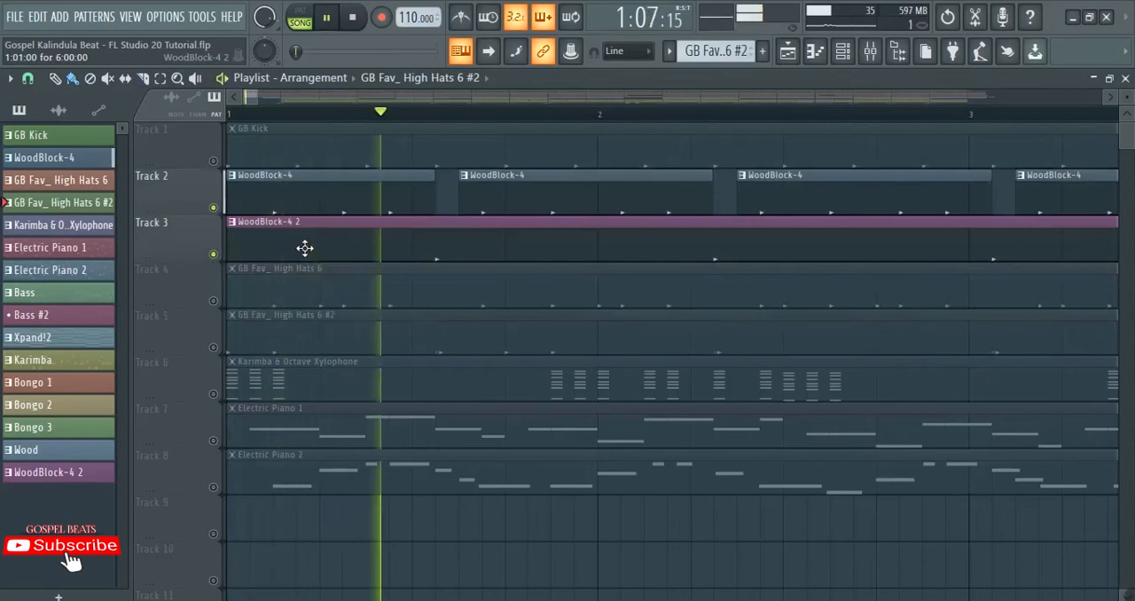
{"action": "key", "text": "space"}
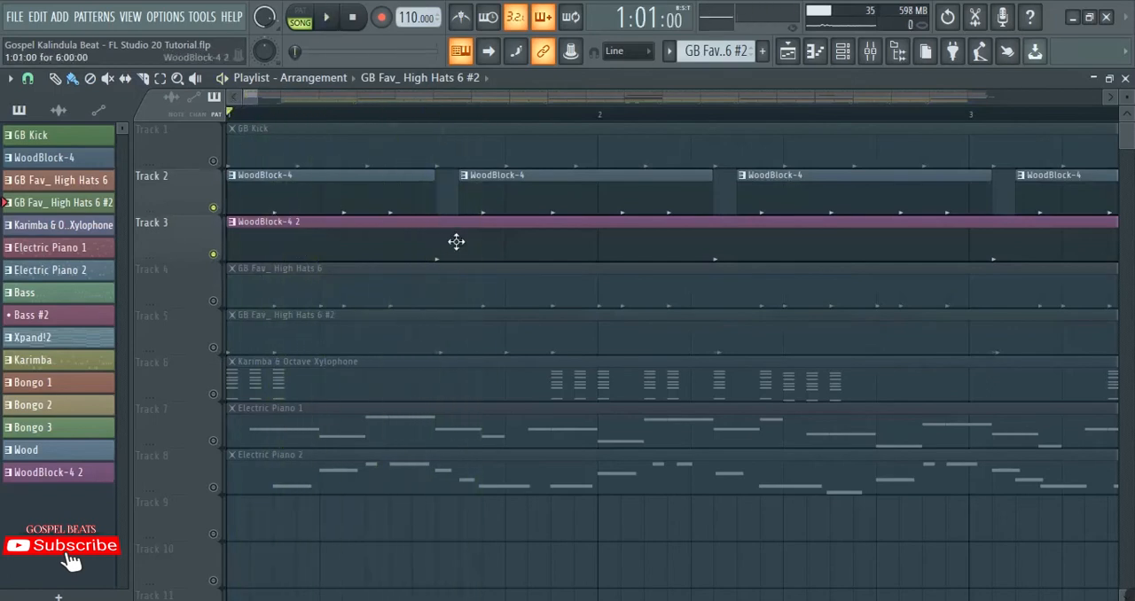
{"action": "key", "text": "space"}
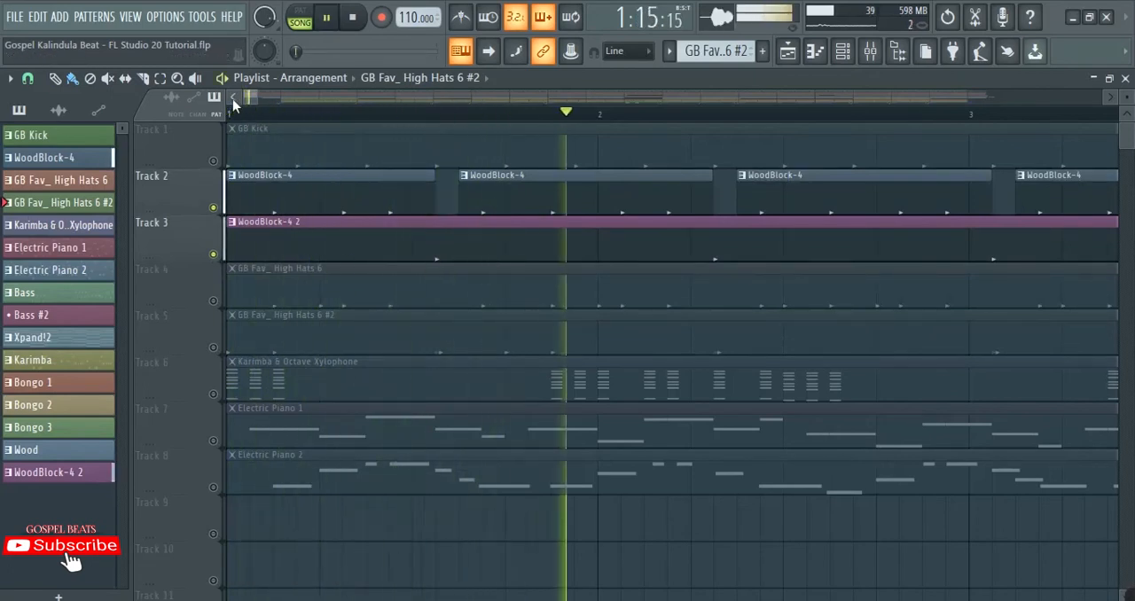
Step: Solo Track 4, unmute Track 5, and play the two GB Fav_ High Hats 6 patterns together
{"action": "key", "text": "space"}
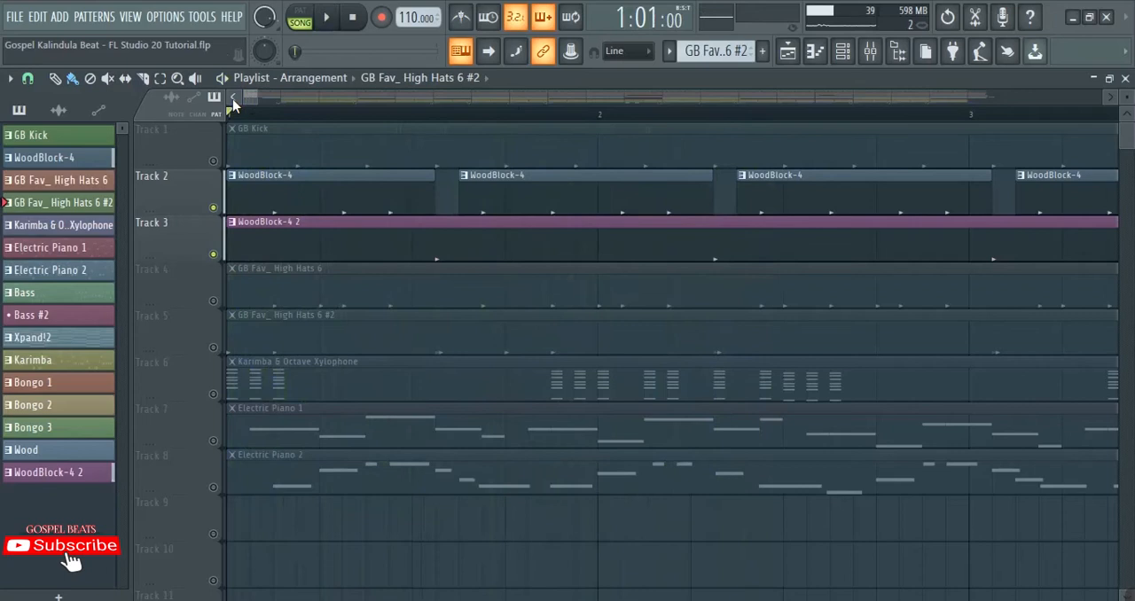
{"action": "right_click", "coordinate": [214, 302]}
{"action": "left_click", "coordinate": [214, 348]}
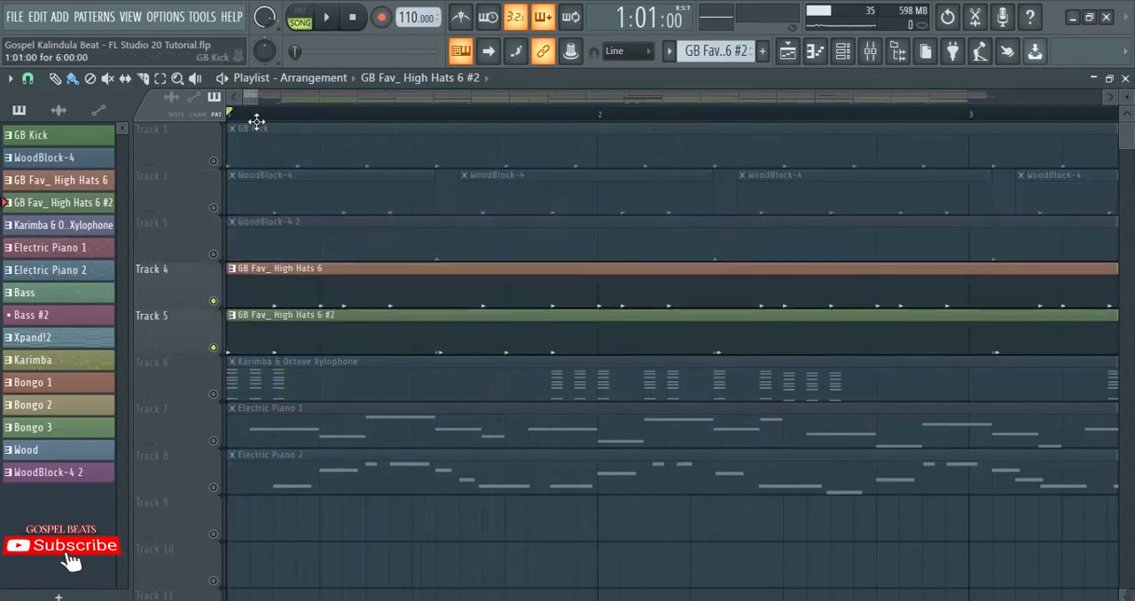
{"action": "scroll", "coordinate": [255, 115], "scroll_direction": "up", "scroll_amount": 3}
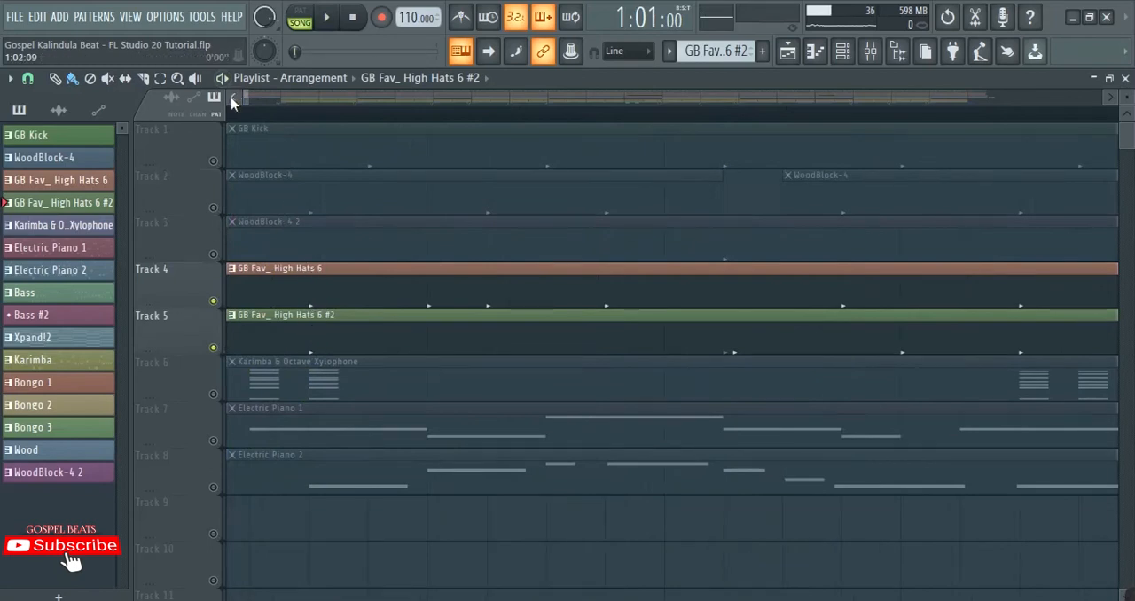
{"action": "key", "text": "space"}
{"action": "key", "text": "space"}
{"action": "key", "text": "space"}
{"action": "key", "text": "space"}
{"action": "scroll", "coordinate": [261, 117], "scroll_direction": "down", "scroll_amount": 5}
{"action": "key", "text": "space"}
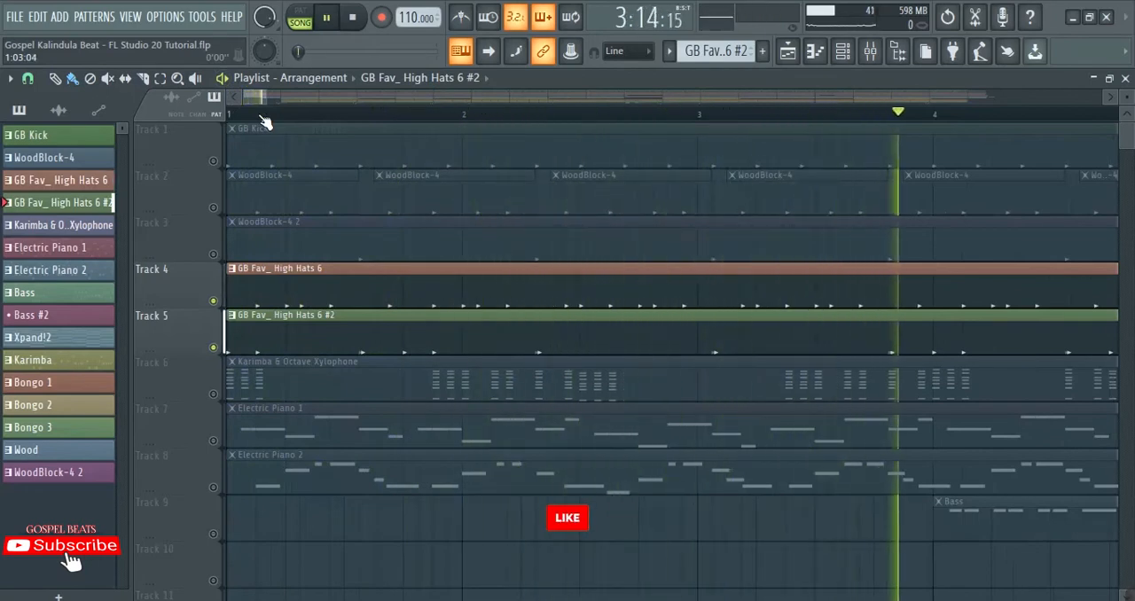
{"action": "key", "text": "space"}
Step: Unmute Tracks 1 to 3 and play them together with the two high hat tracks
{"action": "scroll", "coordinate": [264, 121], "scroll_direction": "down", "scroll_amount": 2}
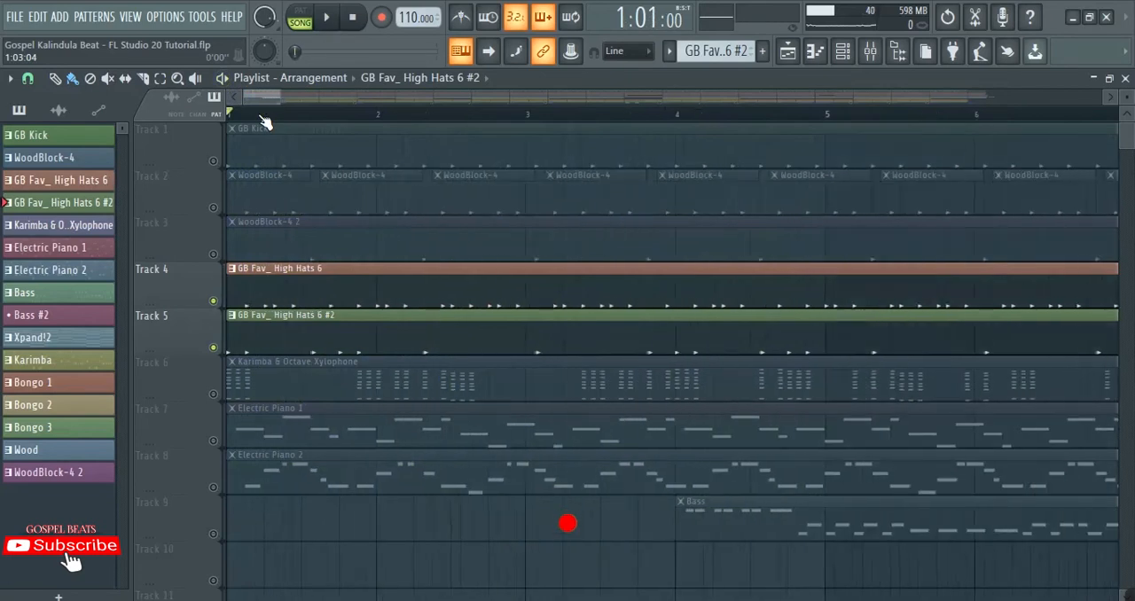
{"action": "left_click_drag", "start_coordinate": [213, 161], "coordinate": [220, 304]}
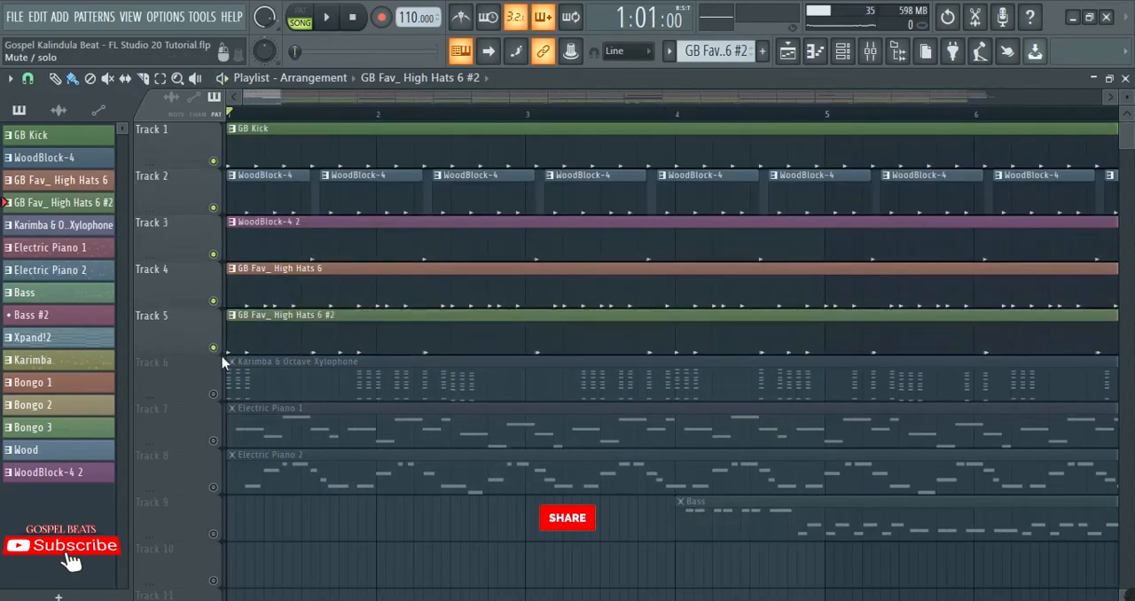
{"action": "scroll", "coordinate": [283, 122], "scroll_direction": "down", "scroll_amount": 2}
{"action": "key", "text": "space"}
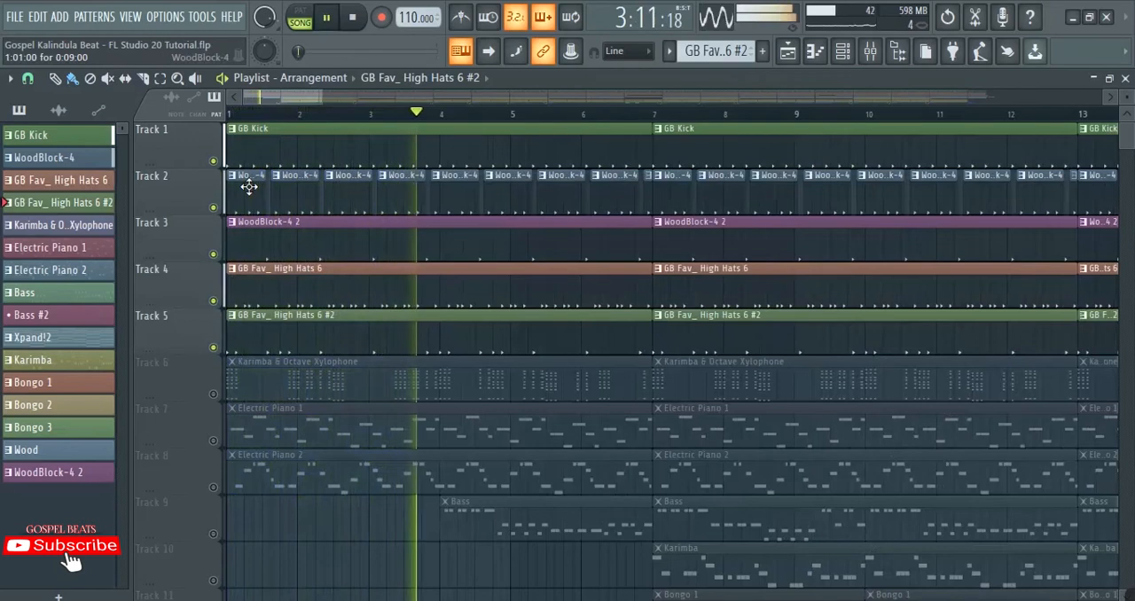
{"action": "key", "text": "space"}
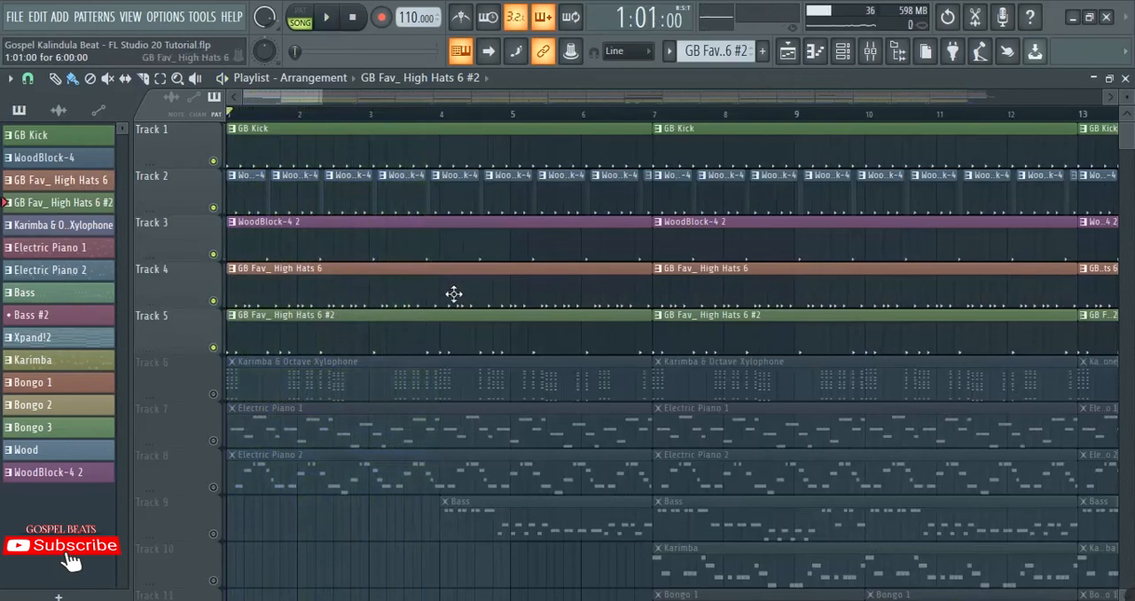
Step: Set the song position to bar 7, solo Bongo 1, unmute Bongo 2 and Bongo 3, and play the bongos together
{"action": "scroll", "coordinate": [453, 293], "scroll_direction": "down", "scroll_amount": 2}
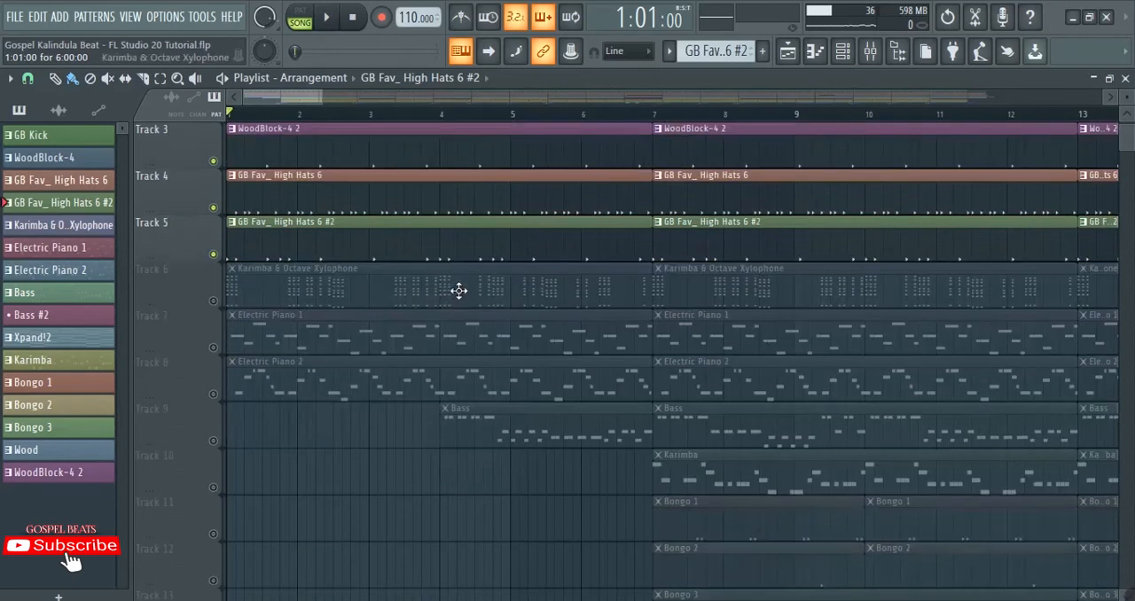
{"action": "scroll", "coordinate": [582, 264], "scroll_direction": "down", "scroll_amount": 3}
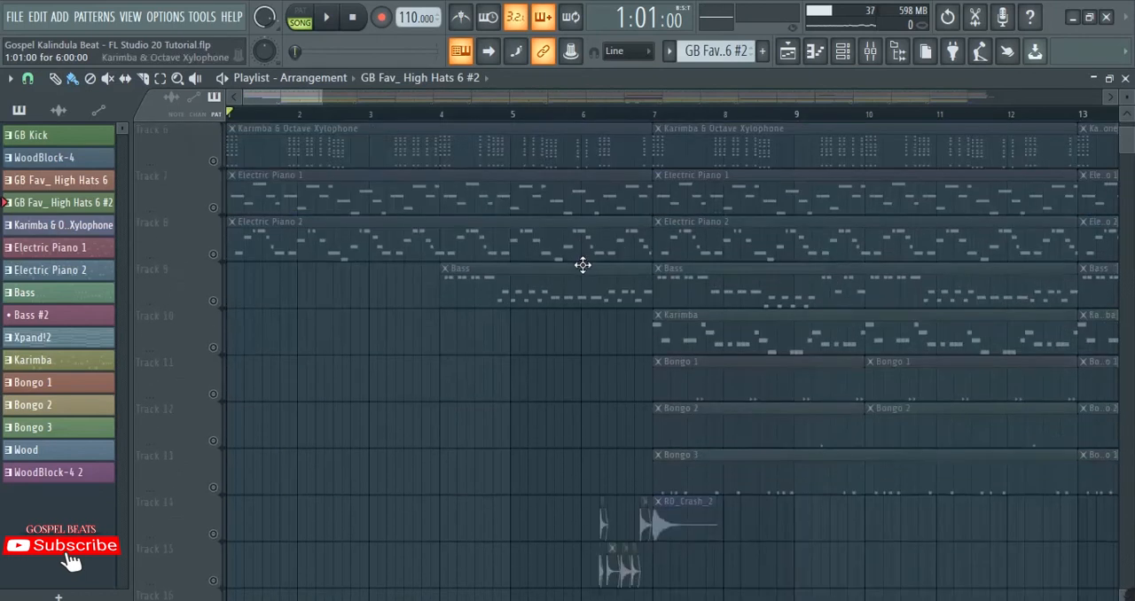
{"action": "left_click", "coordinate": [658, 114]}
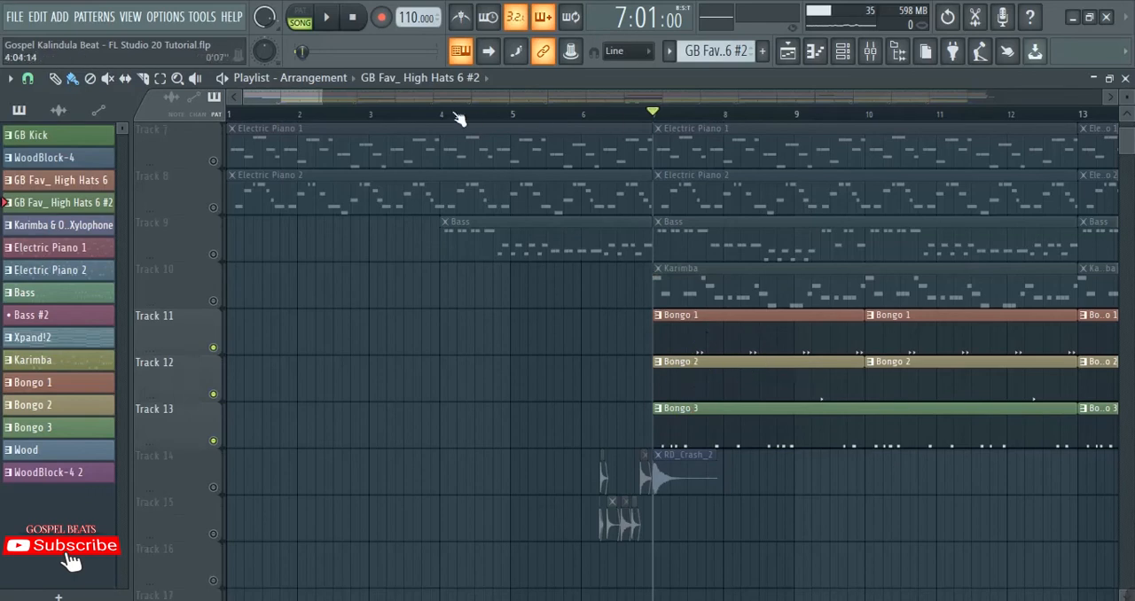
{"action": "scroll", "coordinate": [298, 102], "scroll_direction": "right", "scroll_amount": 4}
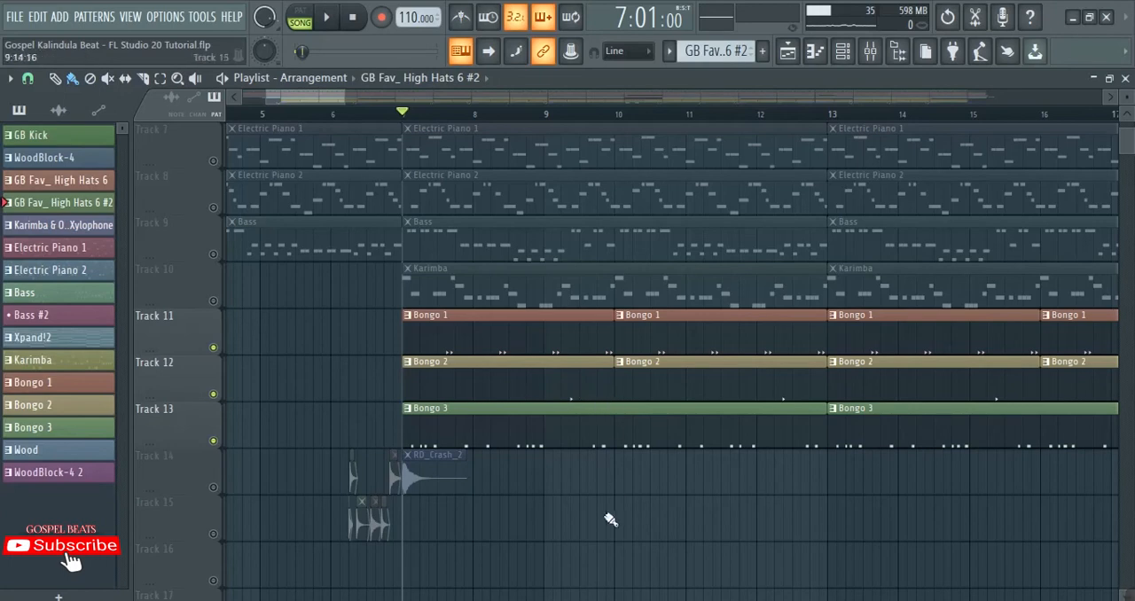
{"action": "right_click", "coordinate": [214, 349]}
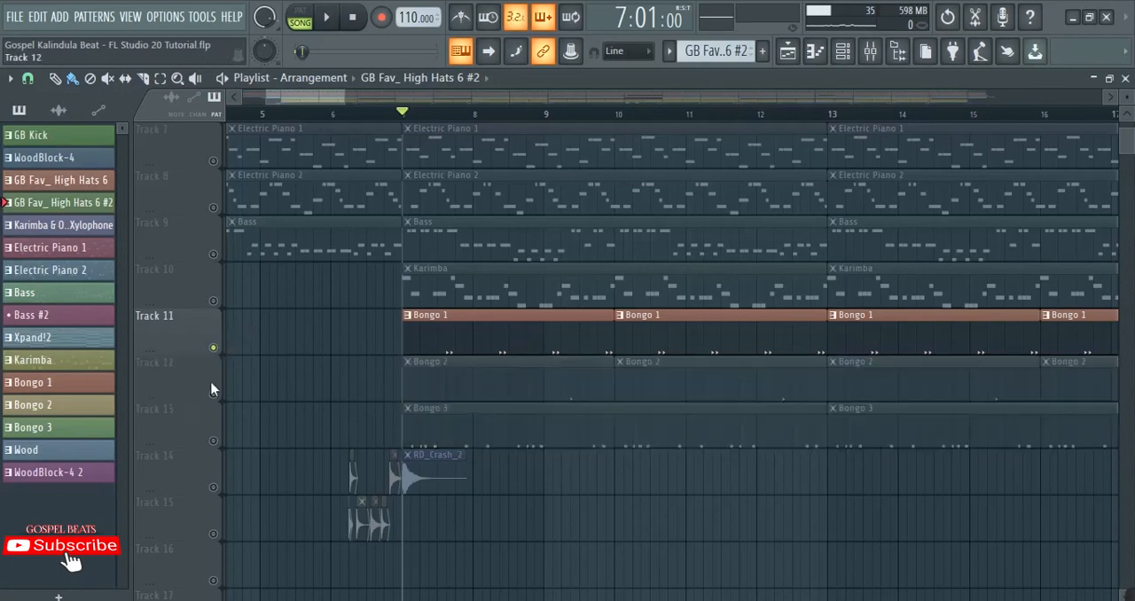
{"action": "left_click_drag", "start_coordinate": [213, 395], "coordinate": [214, 442]}
{"action": "key", "text": "space"}
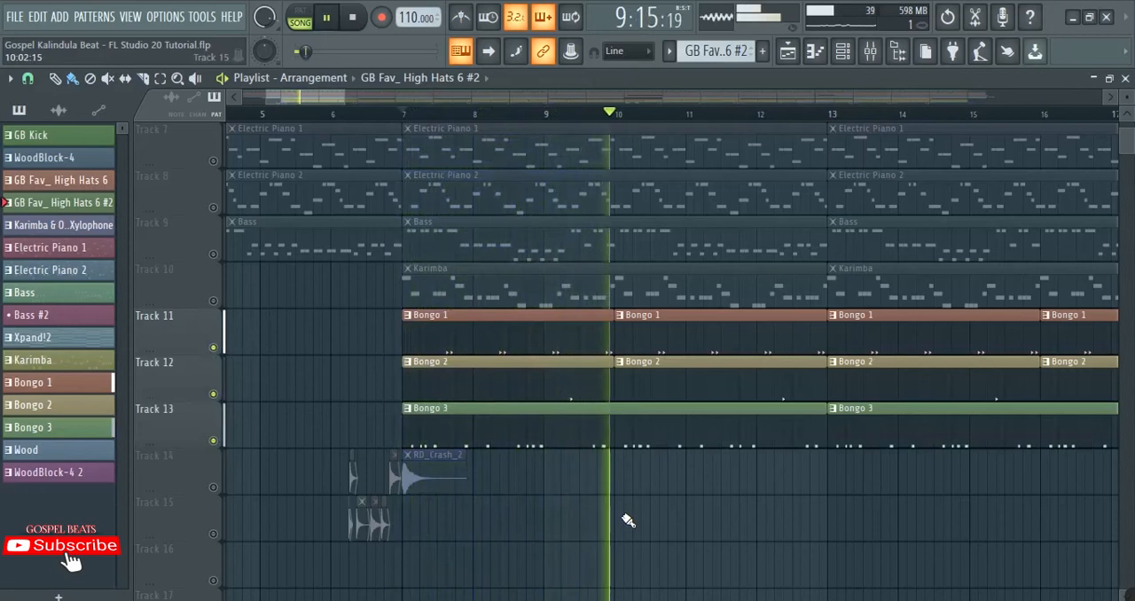
{"action": "key", "text": "space"}
Step: Unmute Tracks 1 to 5 and play the drum tracks together with the bongos from bar 7
{"action": "scroll", "coordinate": [370, 357], "scroll_direction": "up", "scroll_amount": 6}
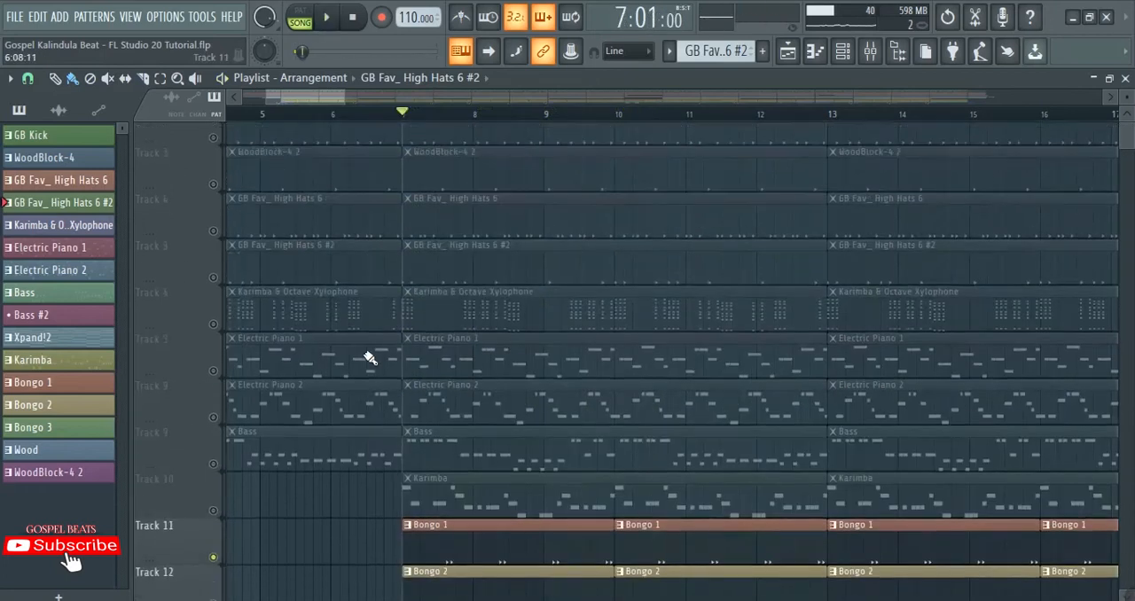
{"action": "left_click", "coordinate": [213, 300]}
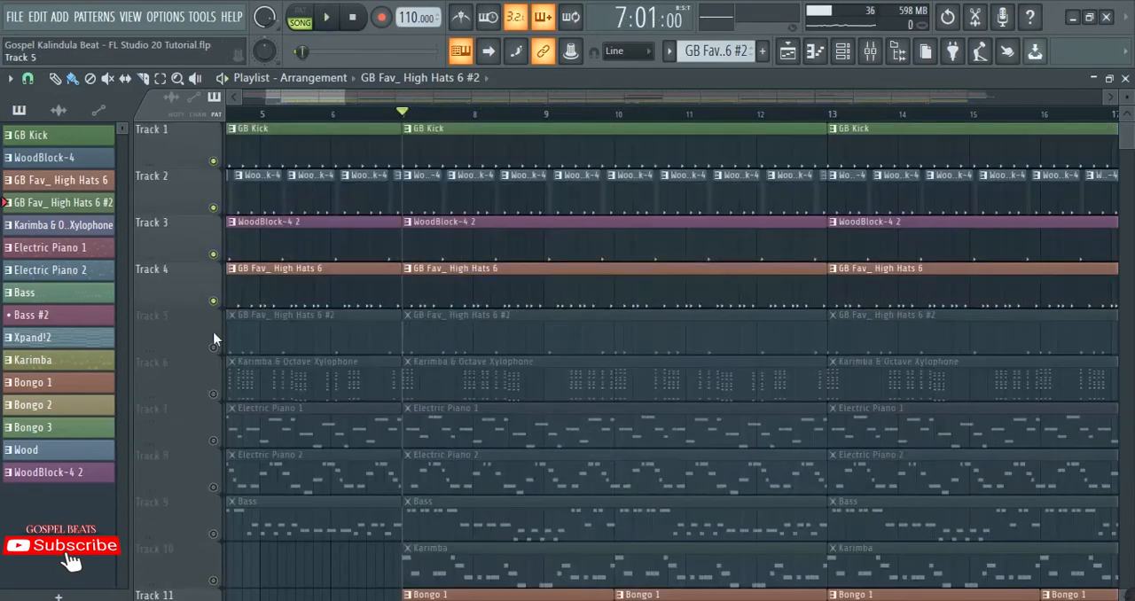
{"action": "left_click", "coordinate": [213, 347]}
{"action": "key", "text": "space"}
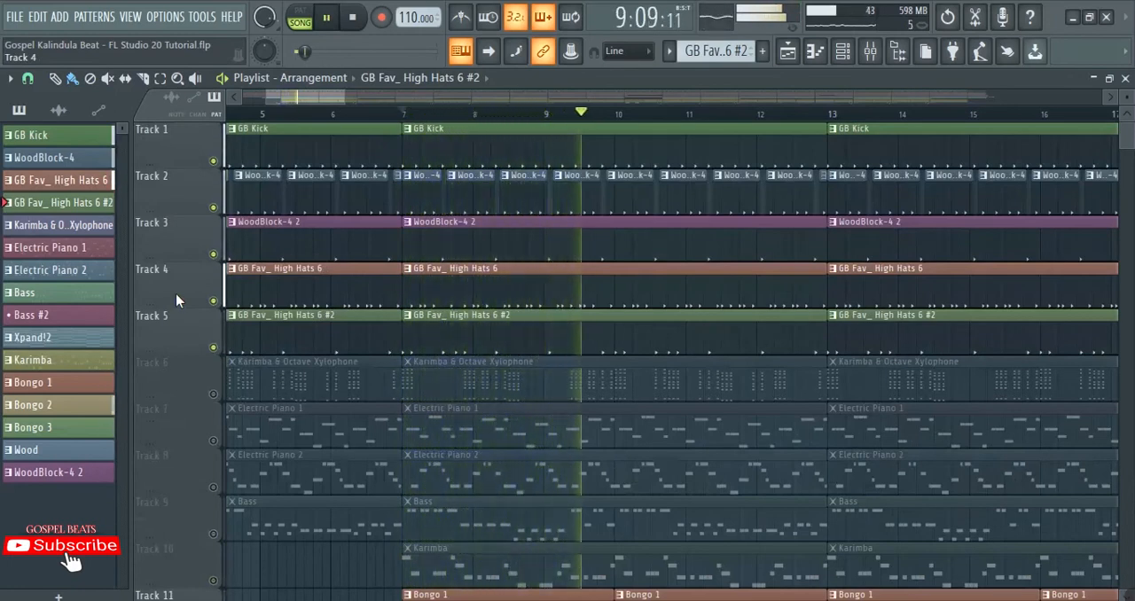
{"action": "key", "text": "space"}
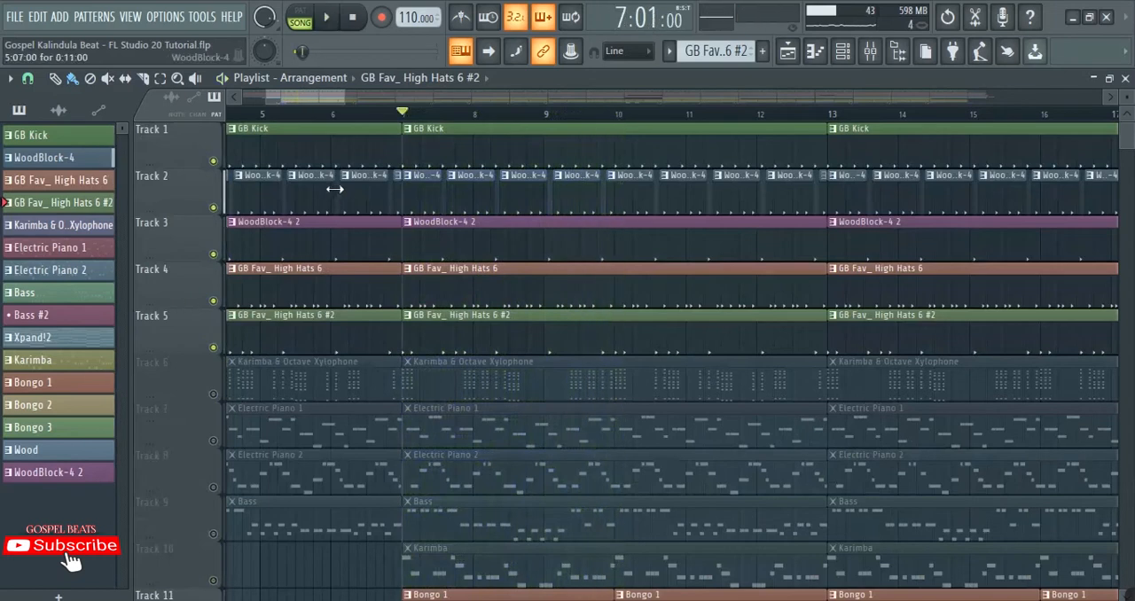
Step: Unmute all the remaining playlist tracks
{"action": "scroll", "coordinate": [329, 187], "scroll_direction": "down", "scroll_amount": 3}
{"action": "scroll", "coordinate": [380, 263], "scroll_direction": "down", "scroll_amount": 5}
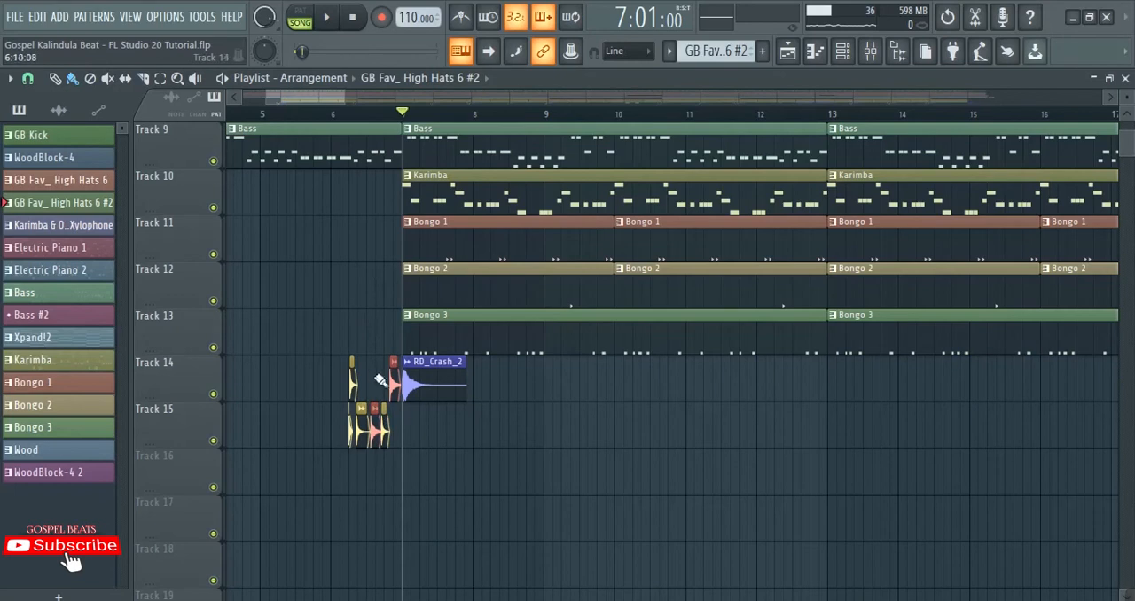
{"action": "scroll", "coordinate": [368, 358], "scroll_direction": "up", "scroll_amount": 3}
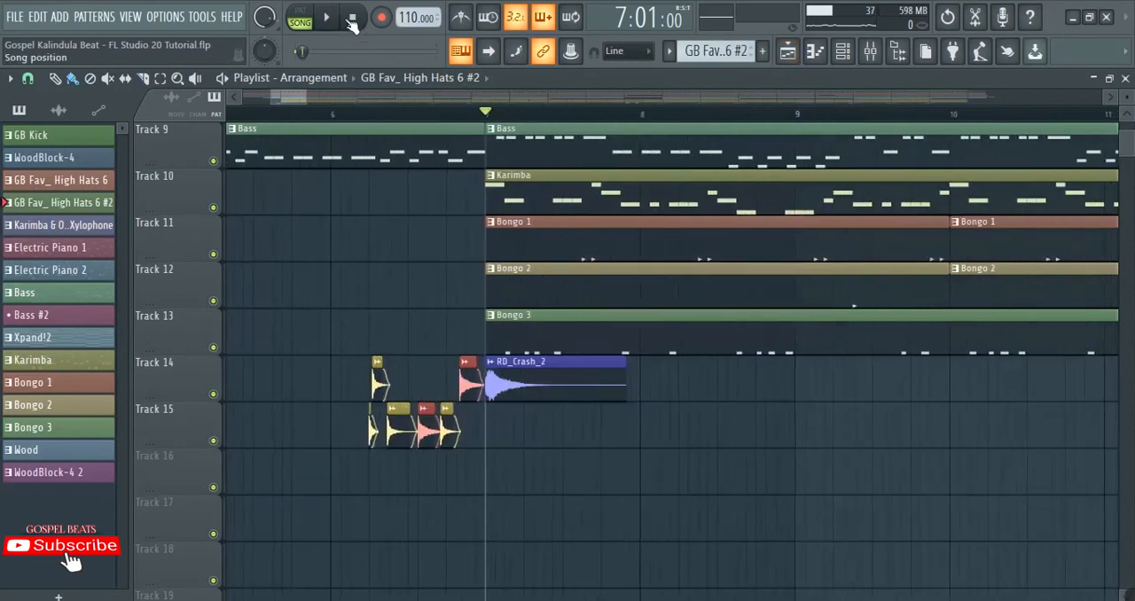
Step: Open the mixer, solo and select the GB Kick insert, and play the kick from bar 7
{"action": "left_click", "coordinate": [870, 51]}
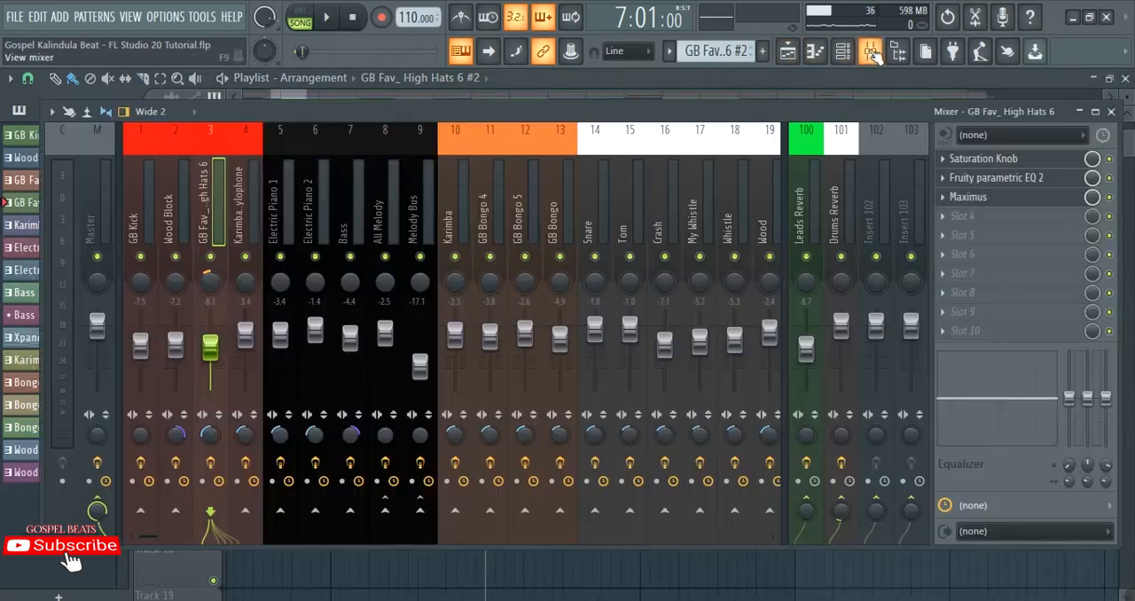
{"action": "right_click", "coordinate": [140, 255]}
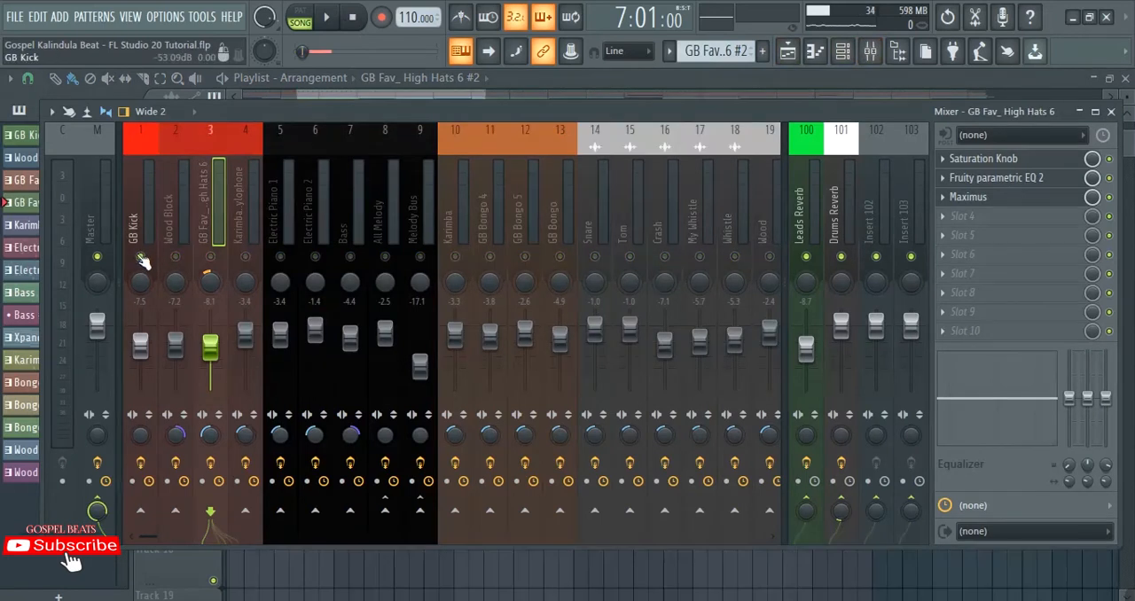
{"action": "left_click", "coordinate": [140, 243]}
{"action": "key", "text": "space"}
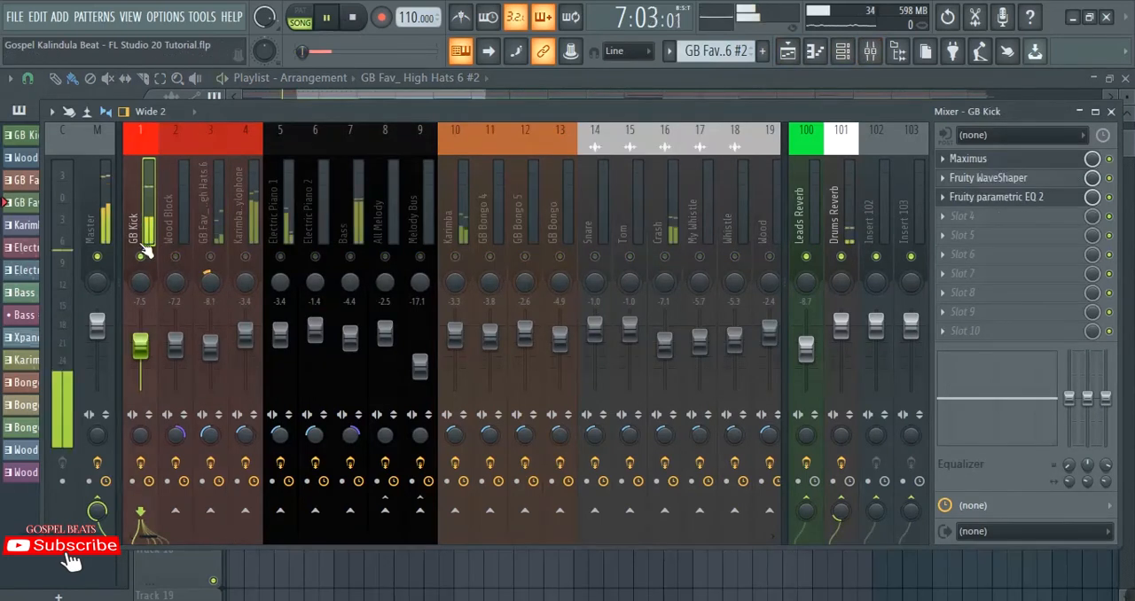
{"action": "key", "text": "space"}
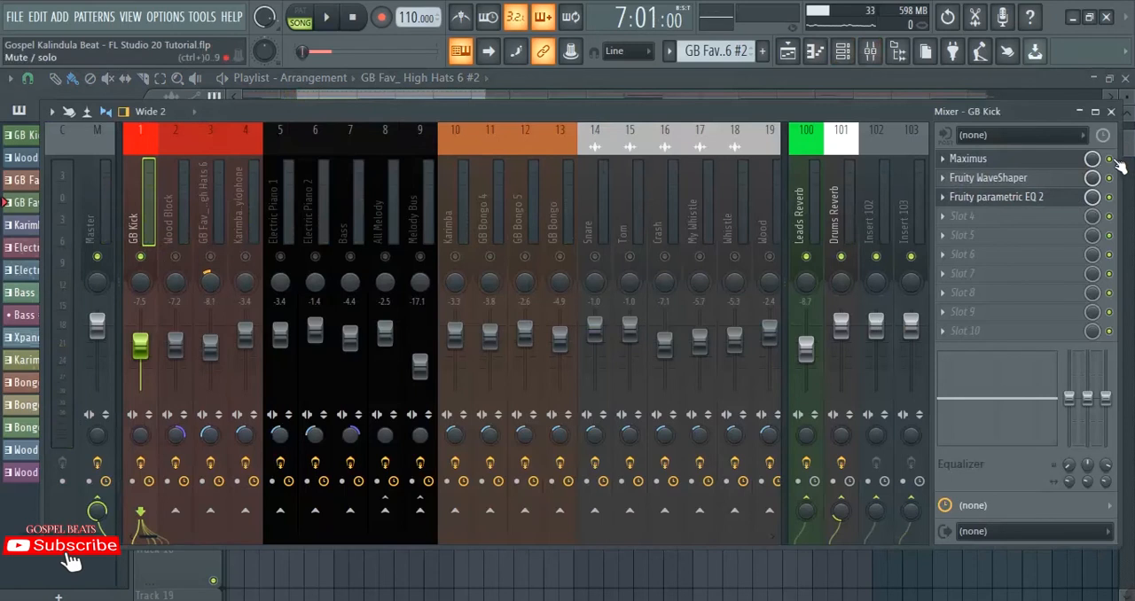
{"action": "key", "text": "space"}
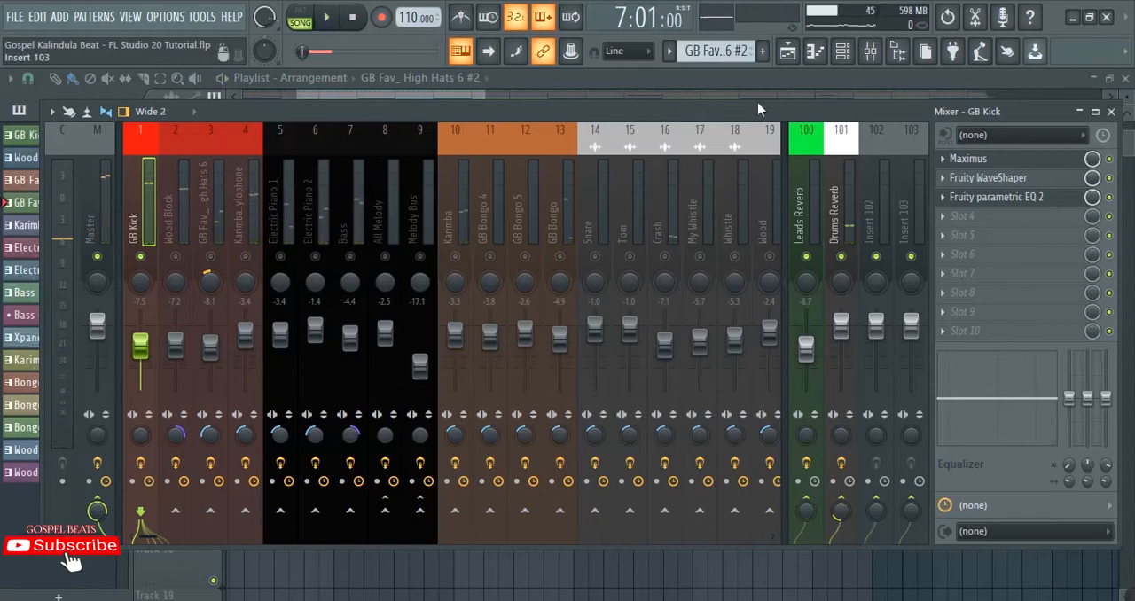
{"action": "key", "text": "space"}
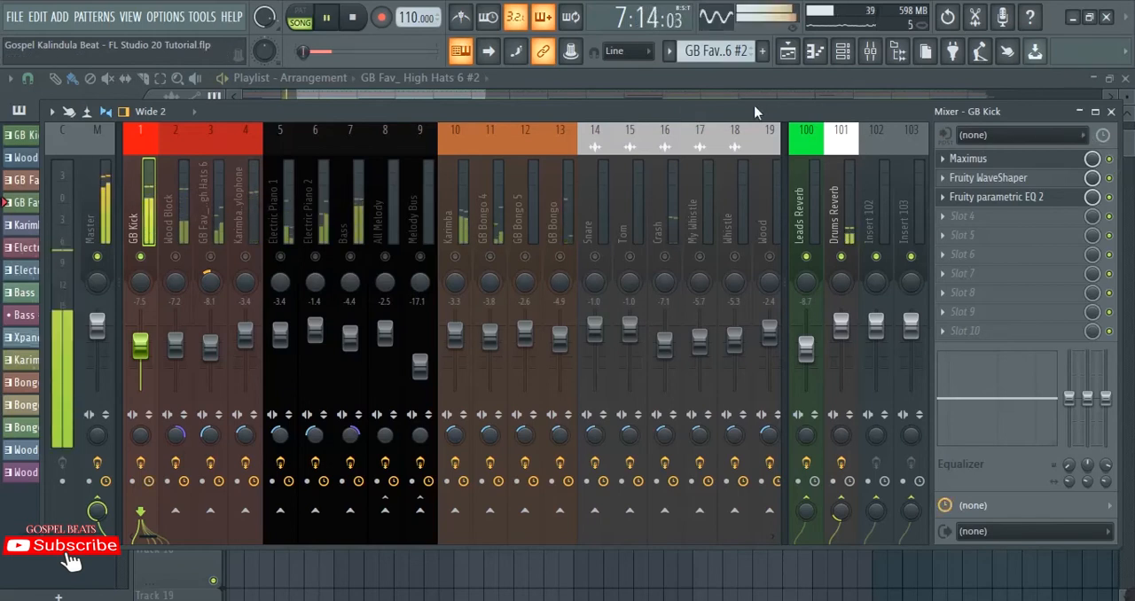
{"action": "key", "text": "space"}
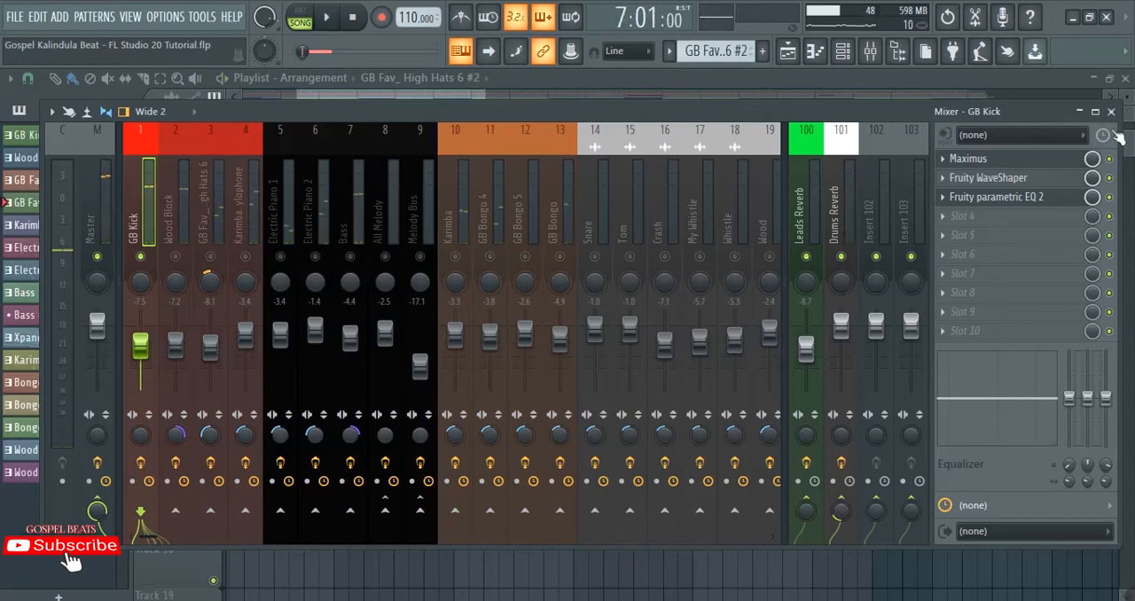
Step: Open the Maximus effect on GB Kick, select its low band, and display the bands view
{"action": "left_click", "coordinate": [984, 161]}
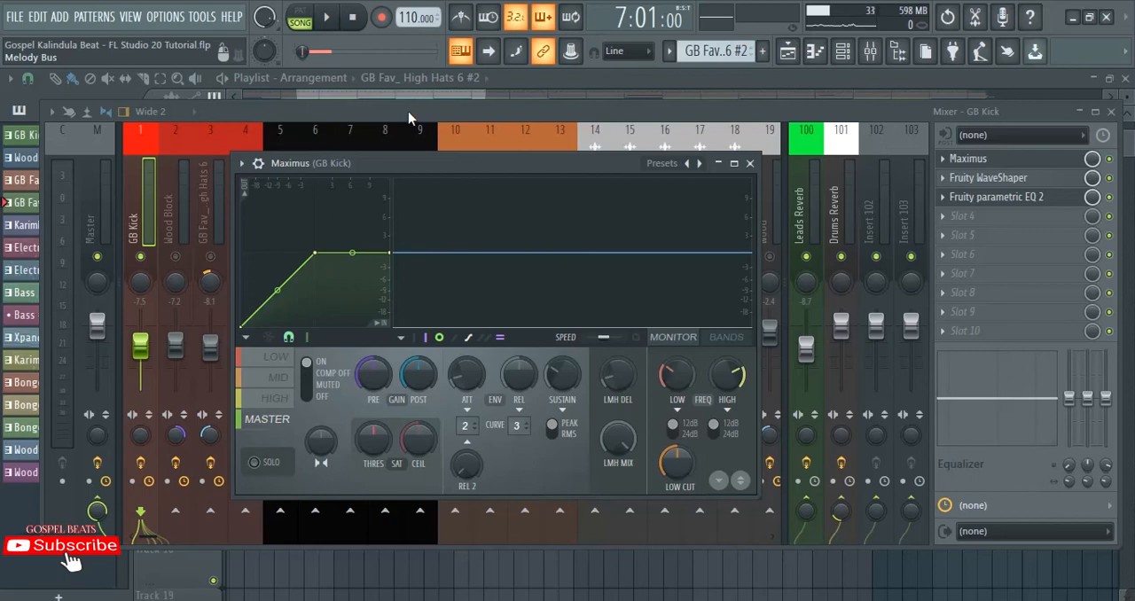
{"action": "left_click", "coordinate": [278, 359]}
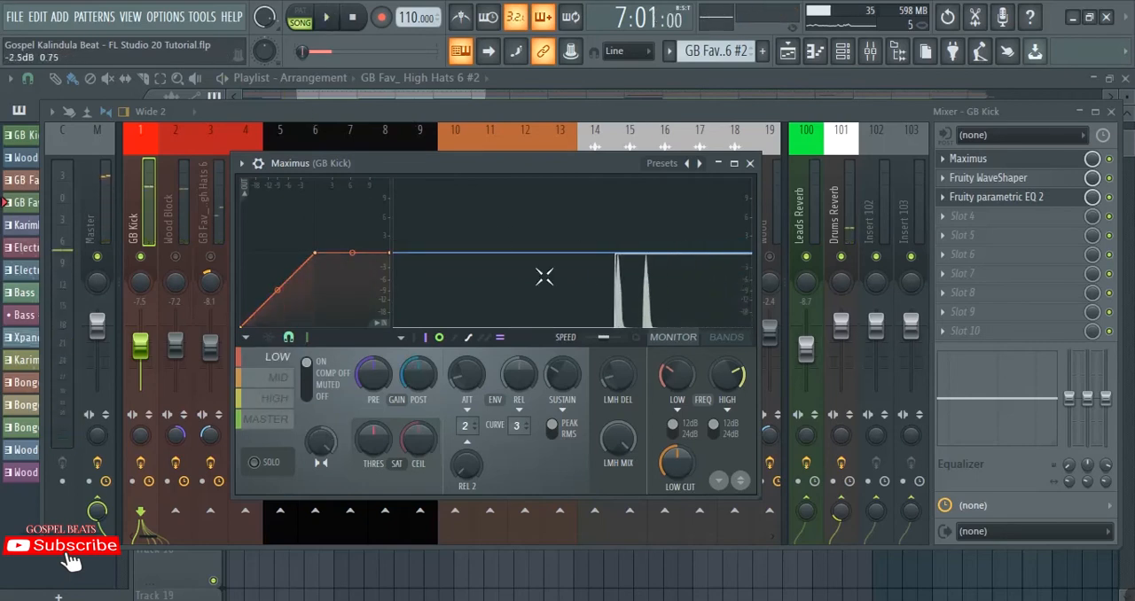
{"action": "left_click", "coordinate": [737, 343]}
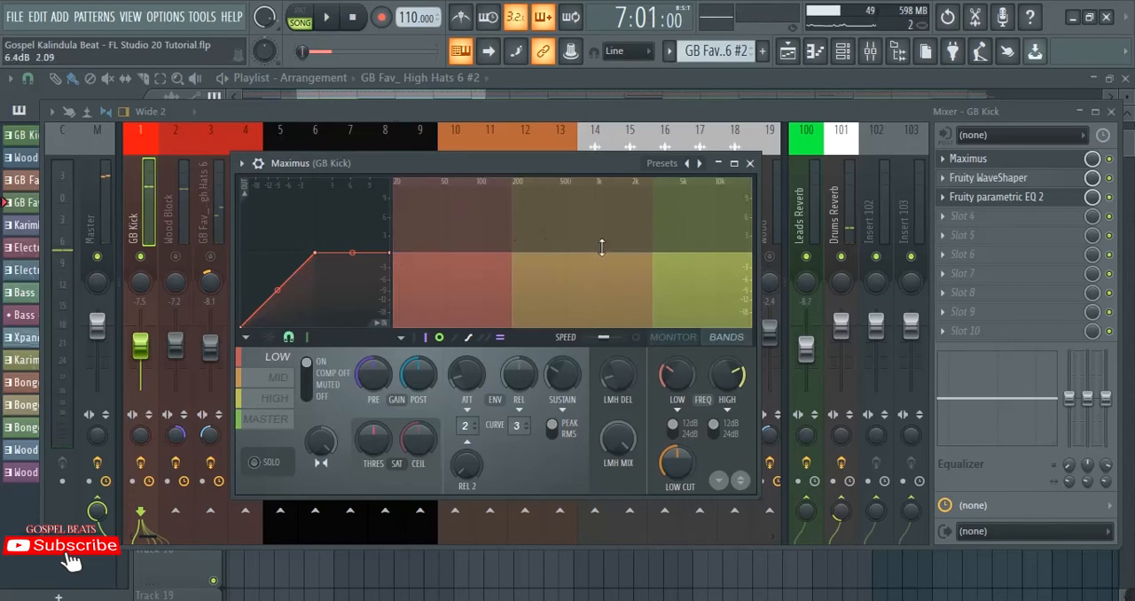
Step: Examine the kick's frequencies in Maximus by showing the output spectrogram during playback, and hide it again
{"action": "left_click", "coordinate": [637, 337]}
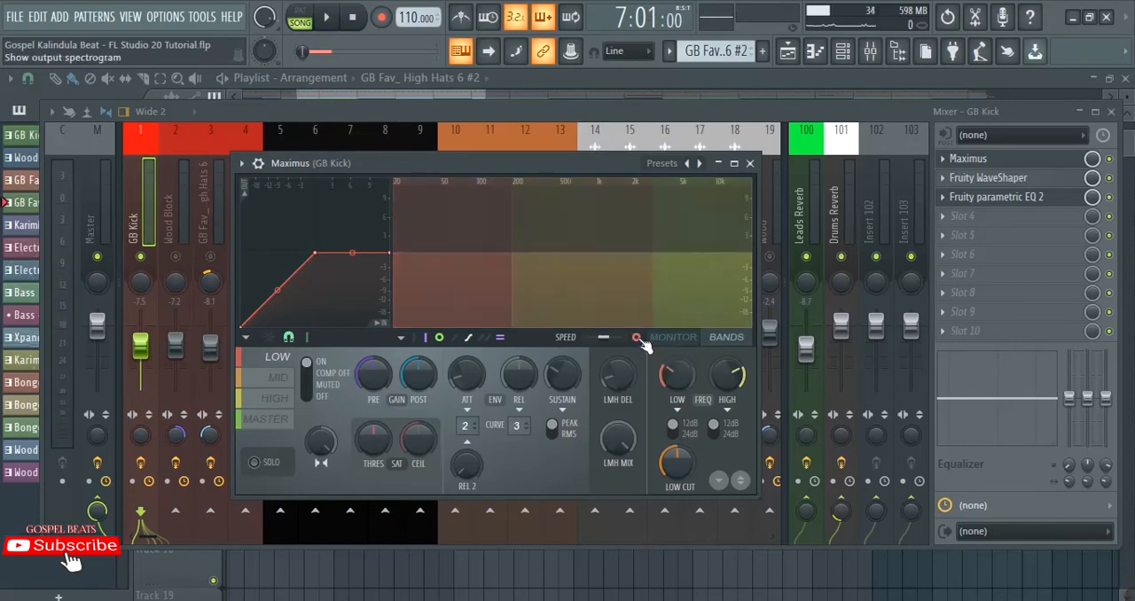
{"action": "key", "text": "space"}
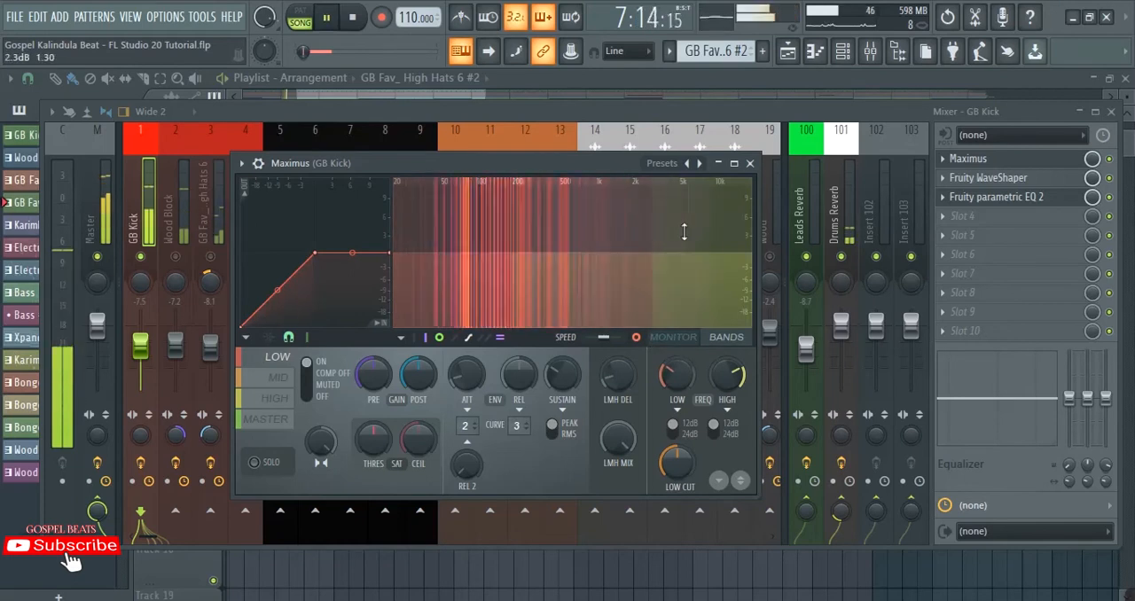
{"action": "left_click", "coordinate": [637, 338]}
{"action": "key", "text": "space"}
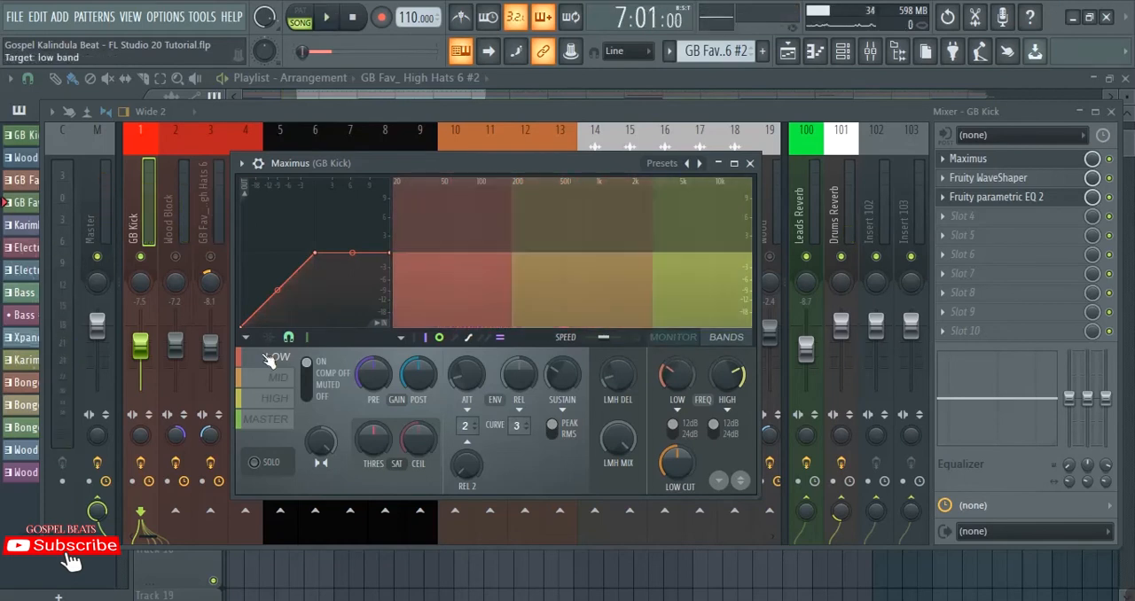
Step: Solo the selected Maximus band and audition the kick's low, mid and high bands in turn
{"action": "left_click", "coordinate": [258, 462]}
{"action": "key", "text": "space"}
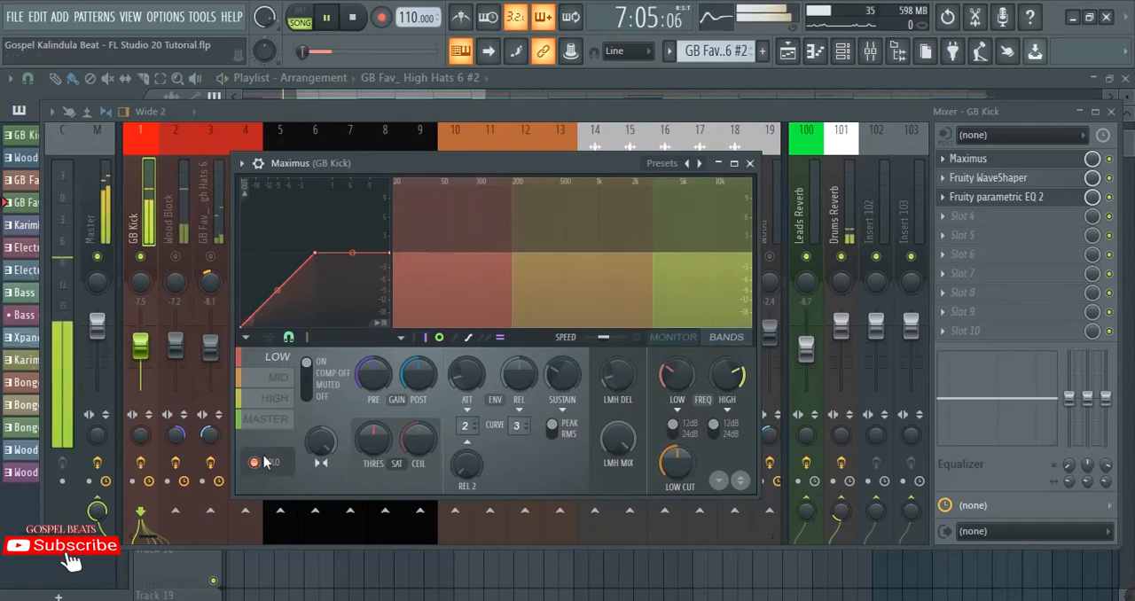
{"action": "left_click", "coordinate": [279, 378]}
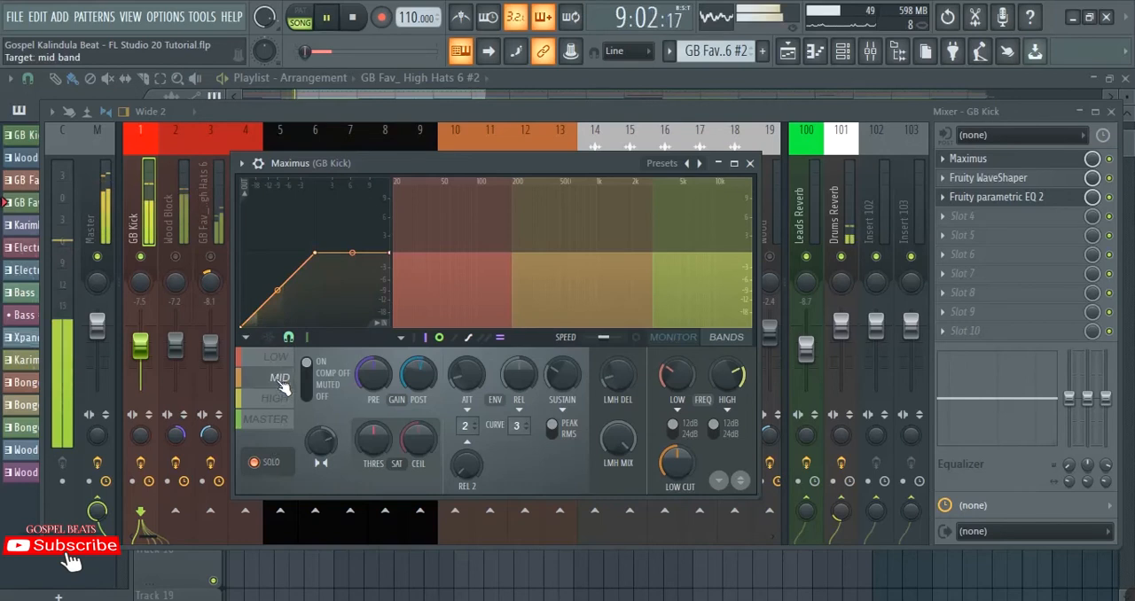
{"action": "key", "text": "space"}
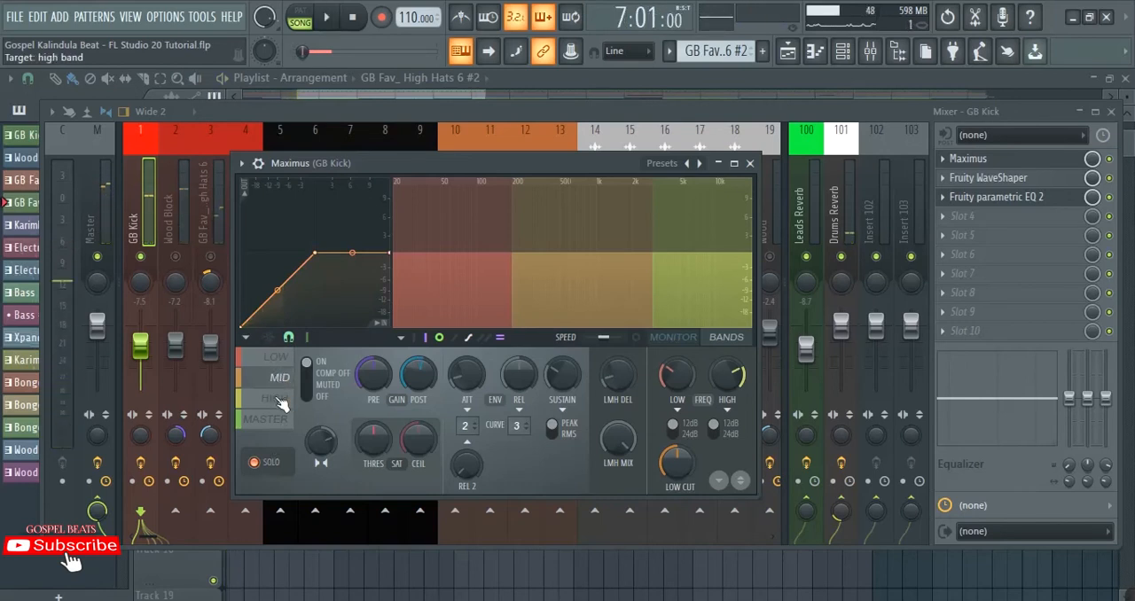
{"action": "key", "text": "space"}
{"action": "left_click", "coordinate": [287, 394]}
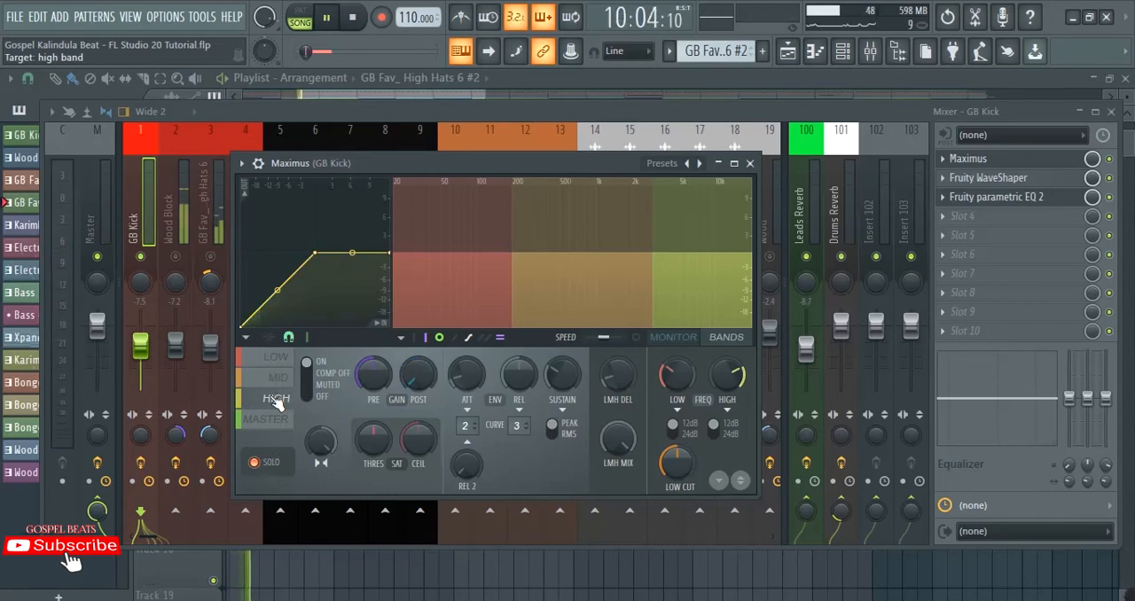
{"action": "left_click_drag", "start_coordinate": [406, 380], "coordinate": [413, 447]}
{"action": "key", "text": "space"}
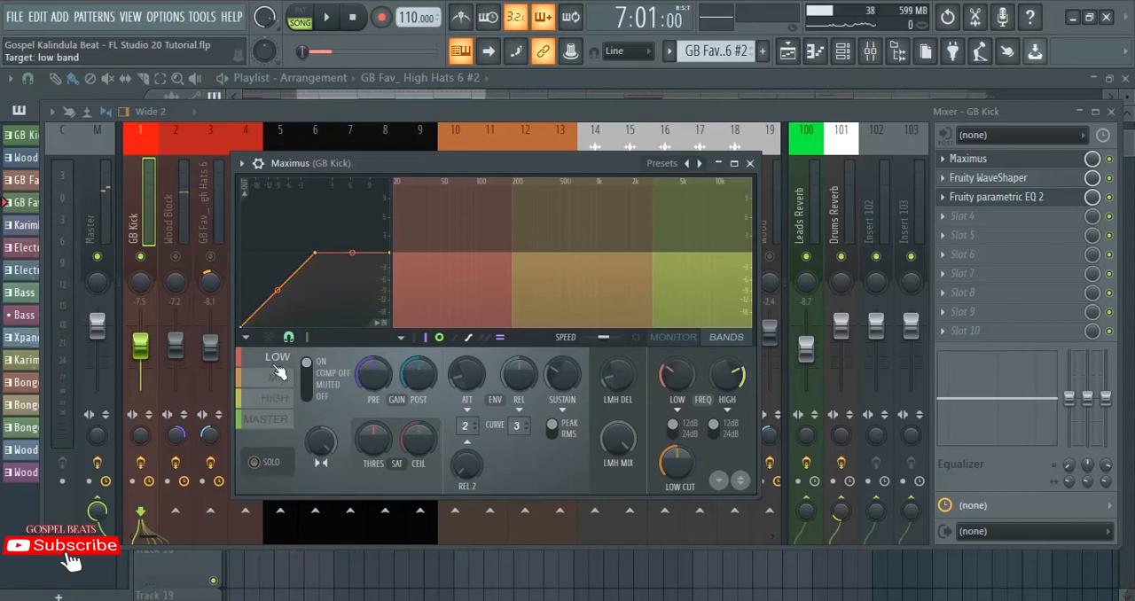
Step: Review the mid and high band settings in Maximus, and close the effect window
{"action": "left_click", "coordinate": [274, 376]}
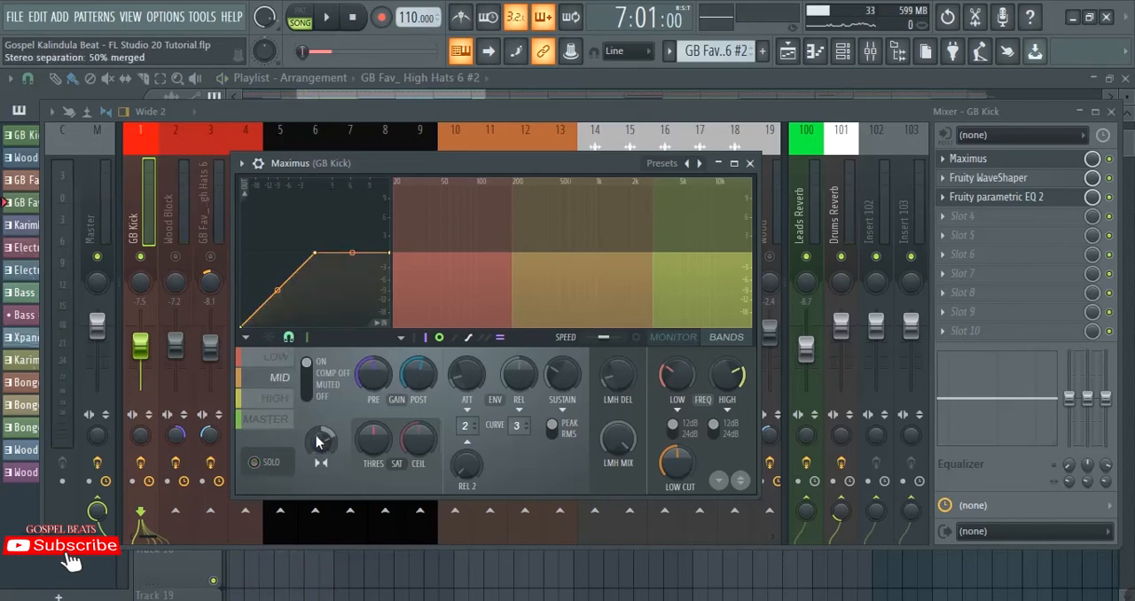
{"action": "left_click", "coordinate": [276, 398]}
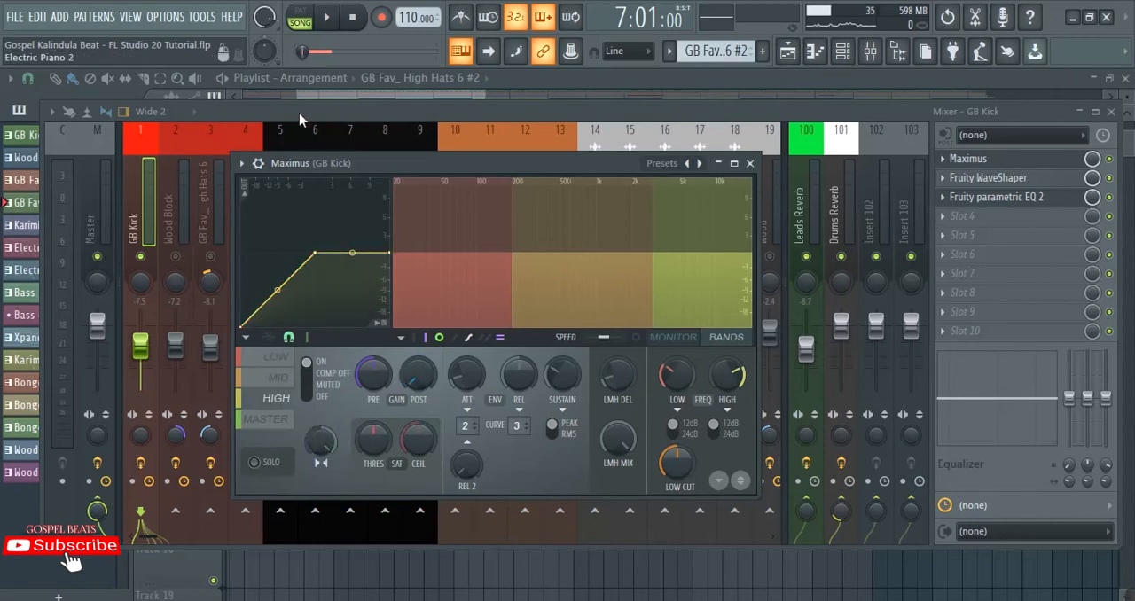
{"action": "key", "text": "Escape"}
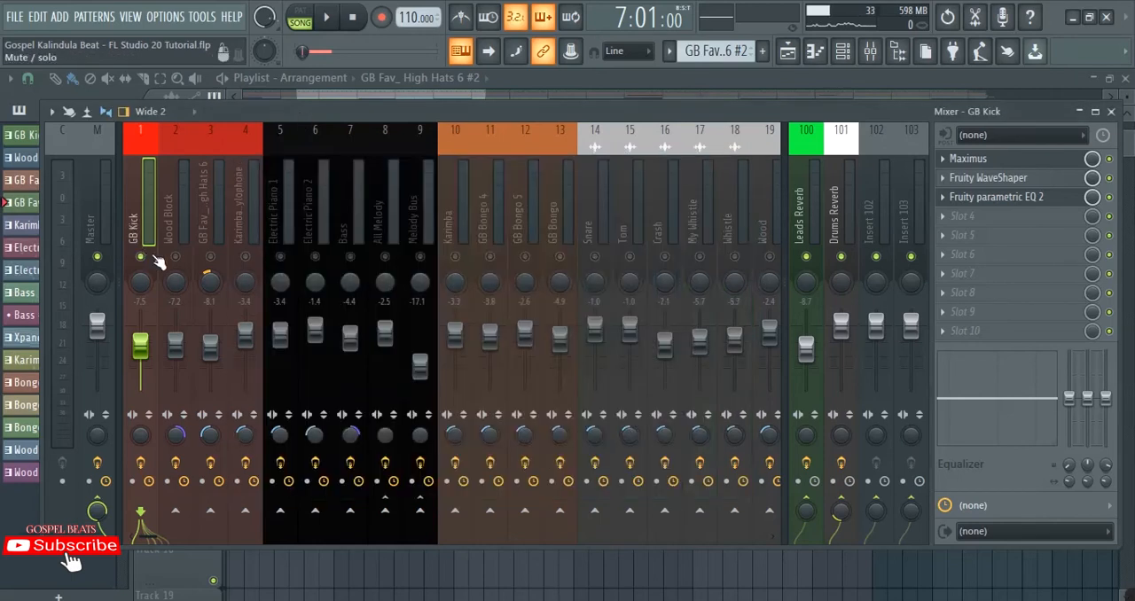
Step: Play GB Kick repeatedly from bar 7 to compare its sound with Maximus bypassed and enabled
{"action": "key", "text": "space"}
{"action": "key", "text": "space"}
{"action": "key", "text": "space"}
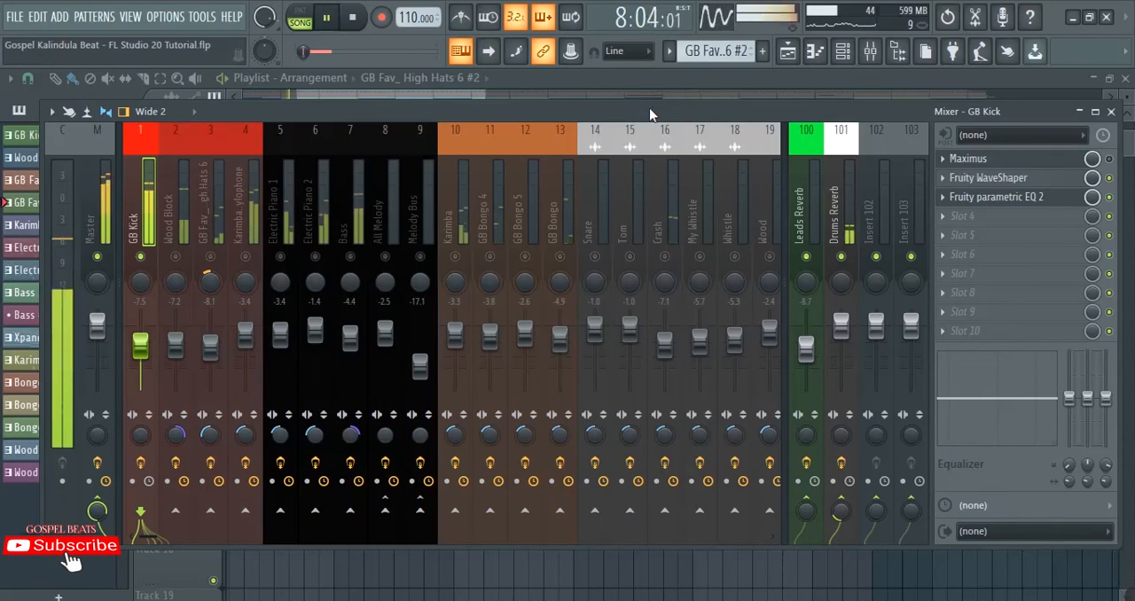
{"action": "key", "text": "space"}
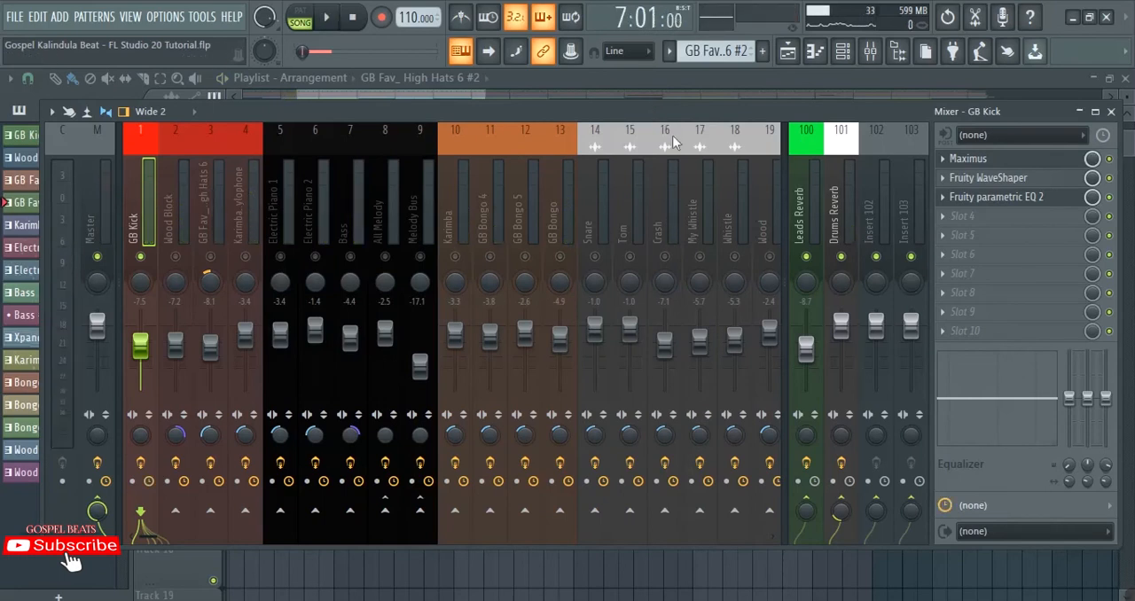
{"action": "key", "text": "space"}
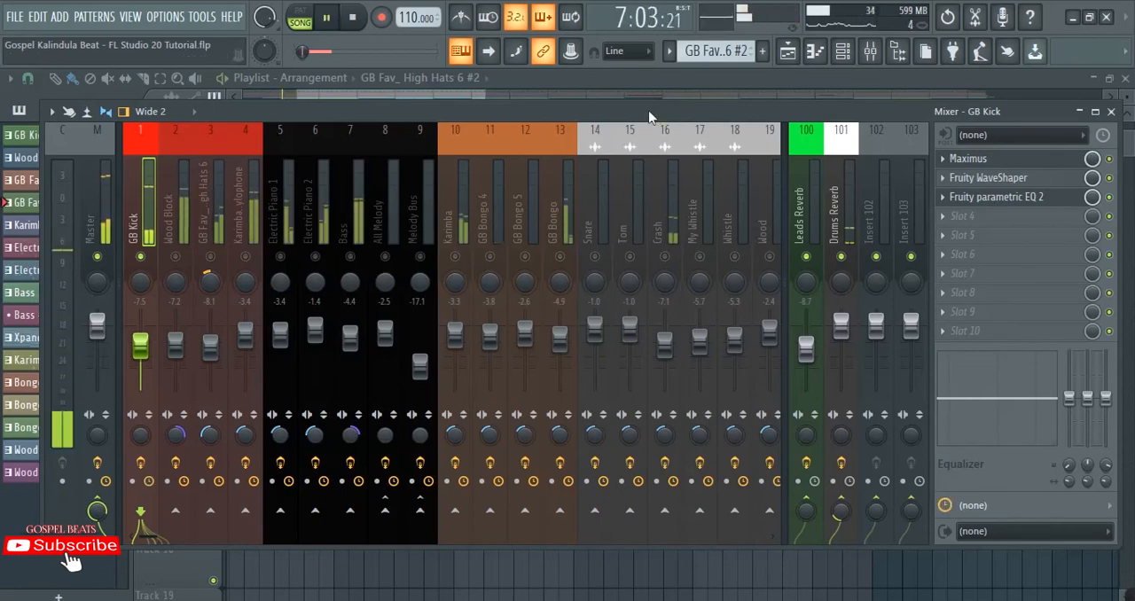
{"action": "key", "text": "space"}
Step: Review the effect chains on the Wood Block and GB Fav_ High Hats 6 inserts, including their Maximus slots
{"action": "left_click", "coordinate": [175, 195]}
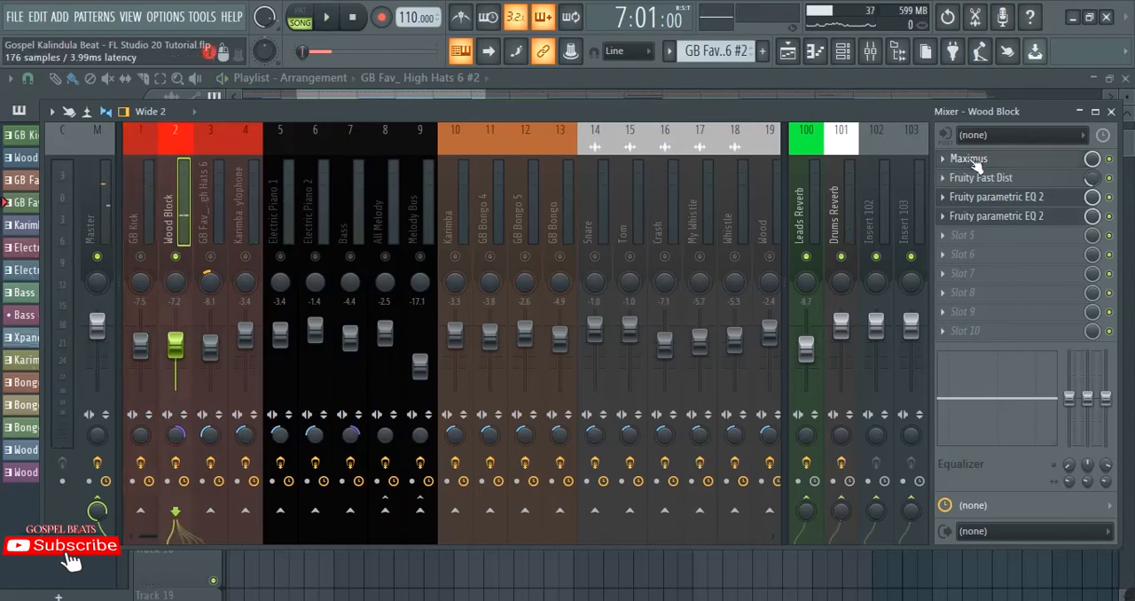
{"action": "left_click", "coordinate": [976, 164]}
{"action": "left_click", "coordinate": [210, 137]}
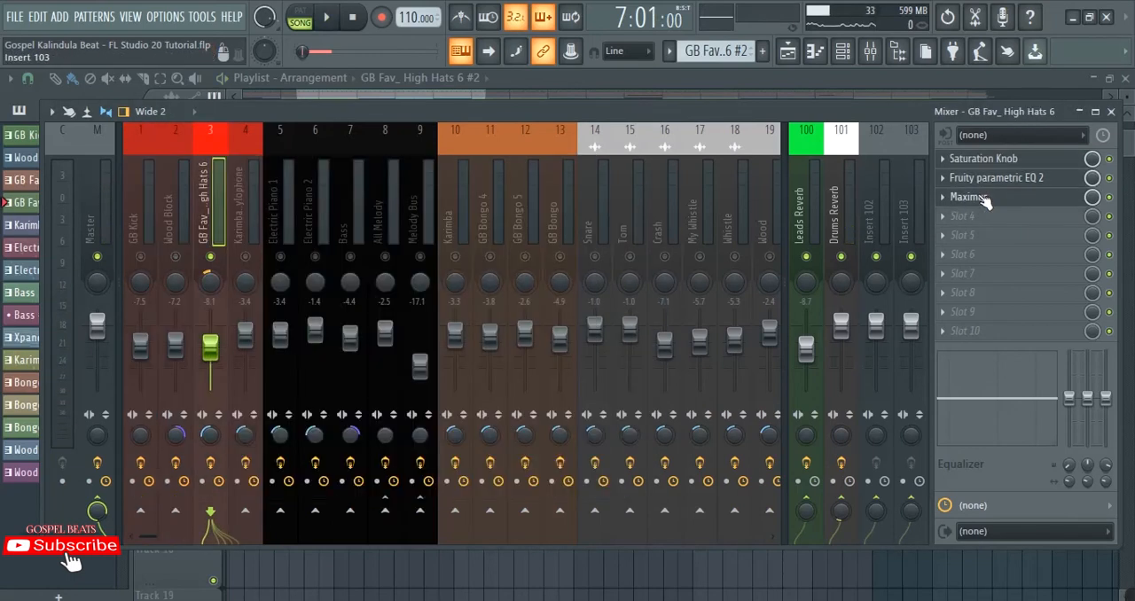
{"action": "left_click", "coordinate": [166, 203]}
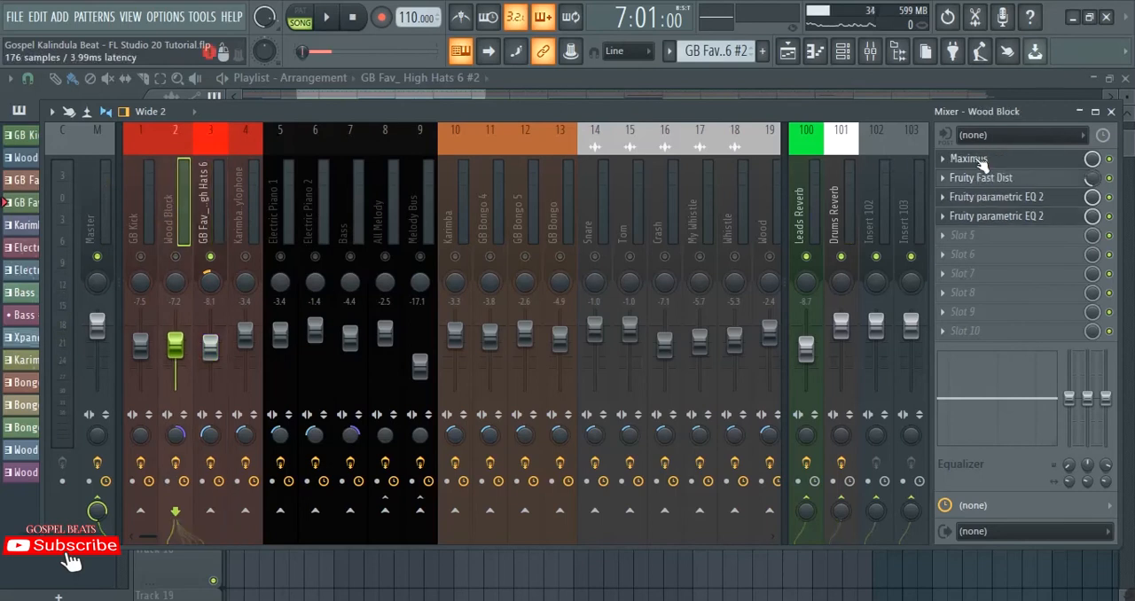
{"action": "left_click", "coordinate": [213, 203]}
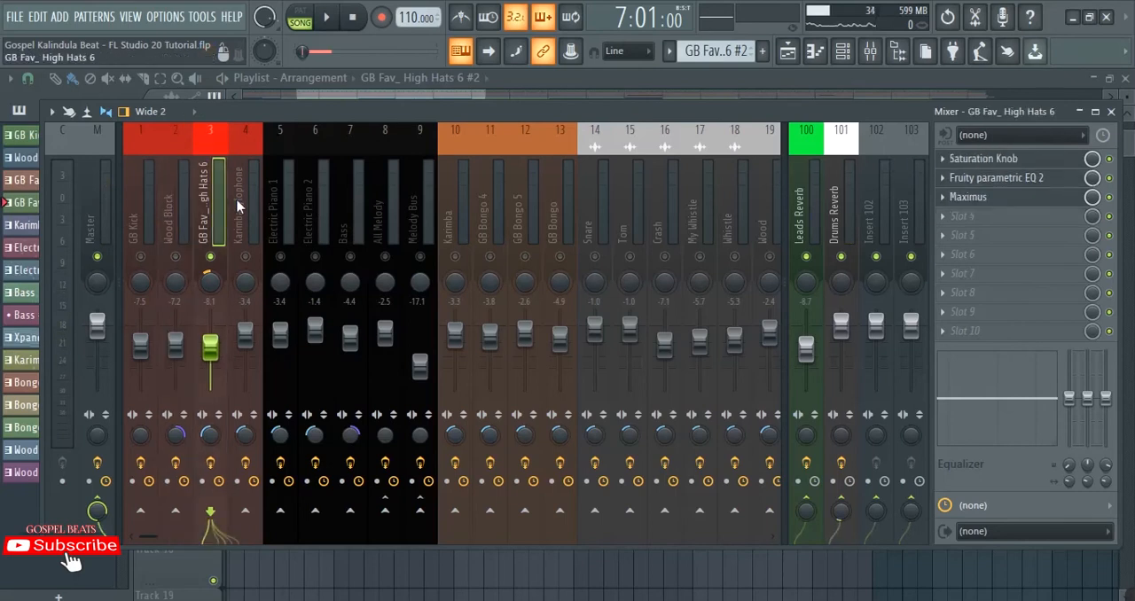
{"action": "mouse_move", "coordinate": [986, 203]}
{"action": "left_mouse_down"}
{"action": "mouse_move", "coordinate": [962, 160]}
{"action": "mouse_move", "coordinate": [973, 202]}
{"action": "left_mouse_up"}
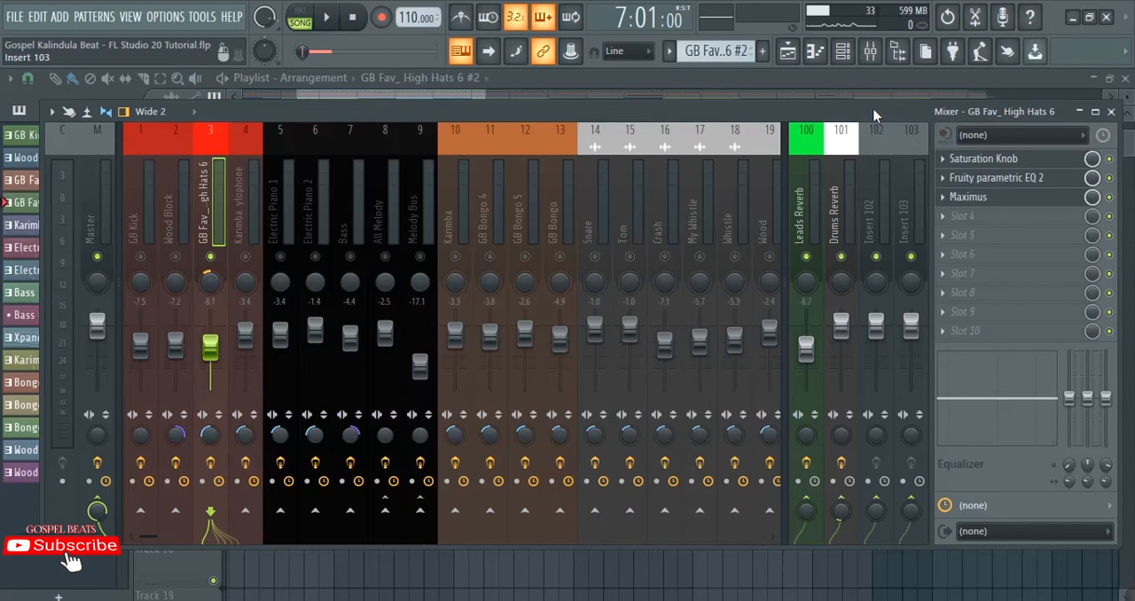
Step: Select the Karimba & Xylophone insert and play it to compare its sound with Maximus disabled and enabled
{"action": "left_click", "coordinate": [248, 209]}
{"action": "key", "text": "space"}
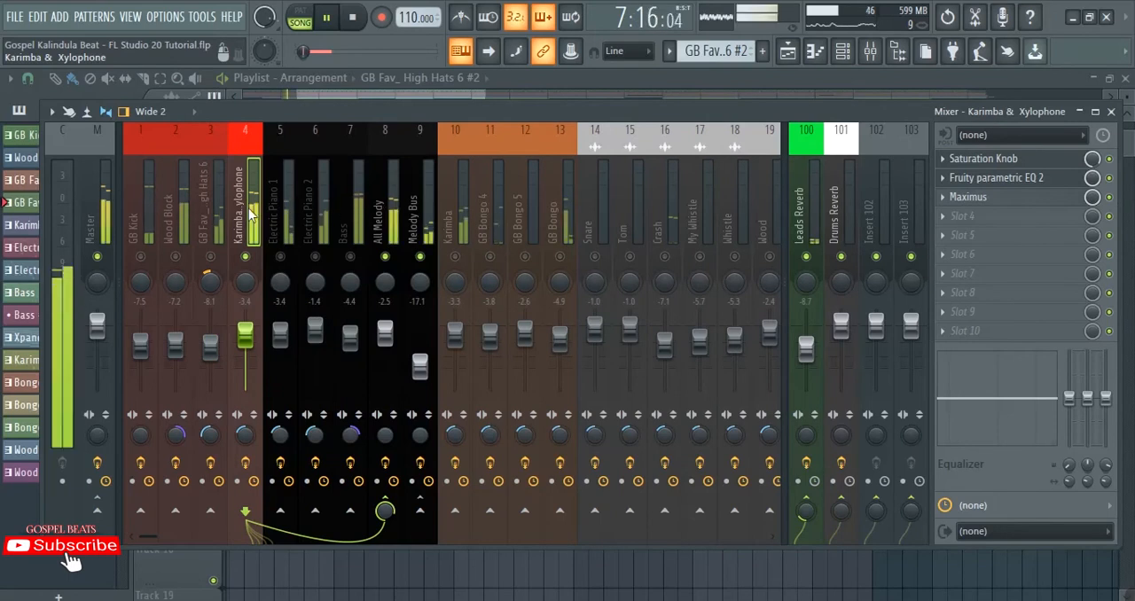
{"action": "key", "text": "space"}
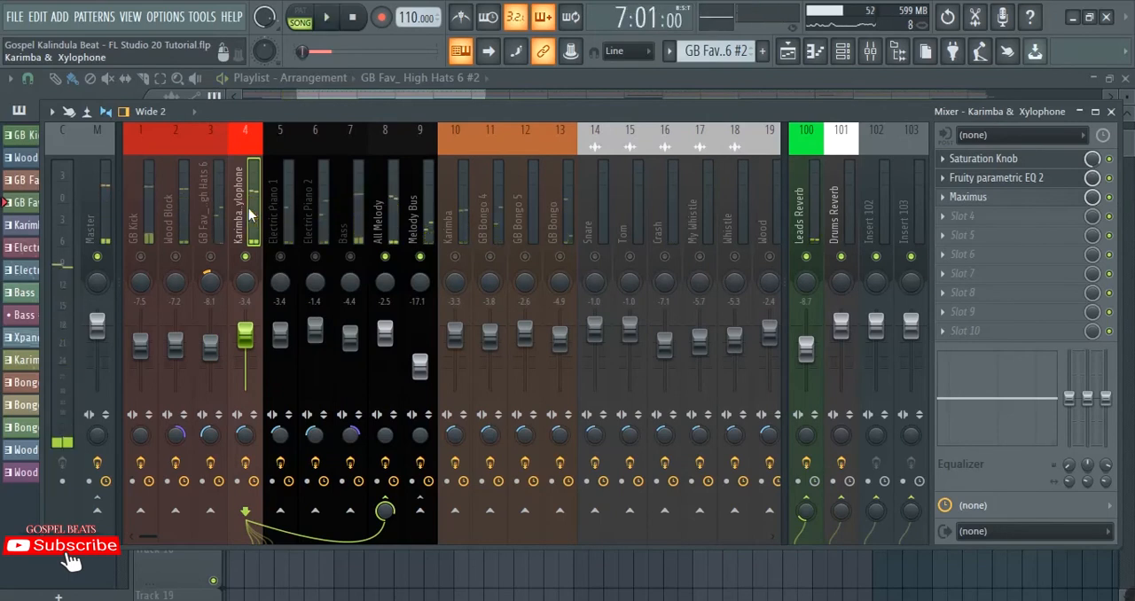
{"action": "key", "text": "space"}
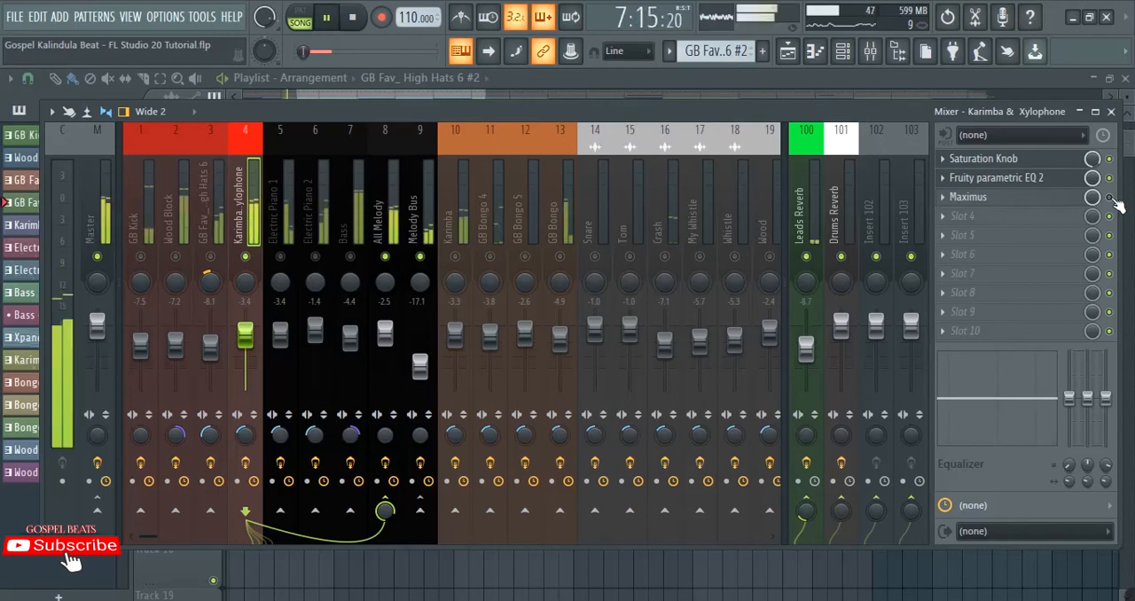
{"action": "key", "text": "space"}
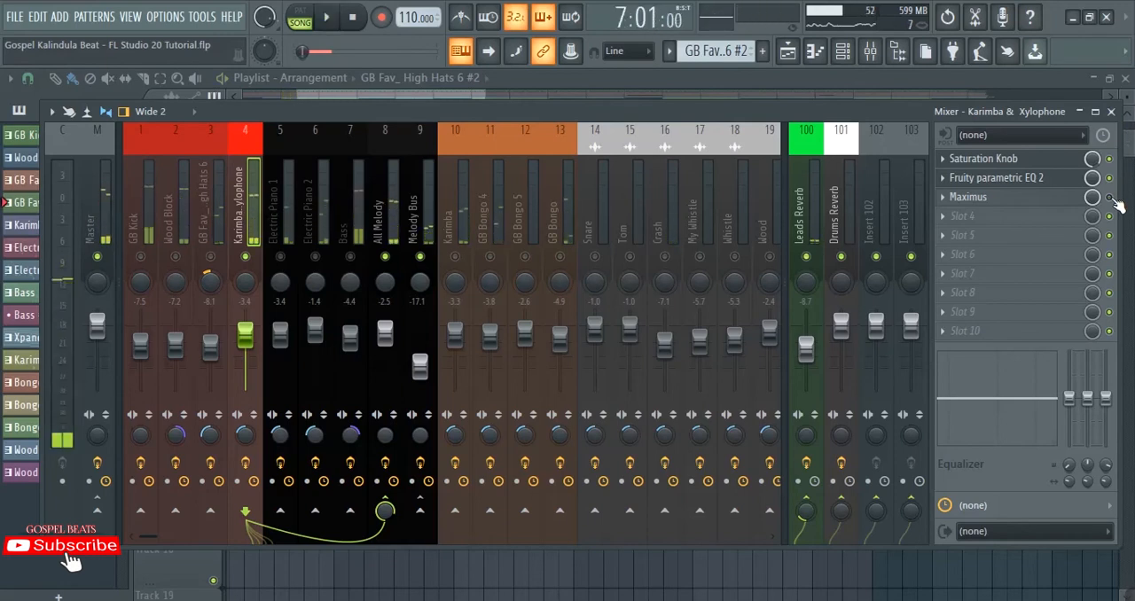
{"action": "key", "text": "space"}
{"action": "key", "text": "space"}
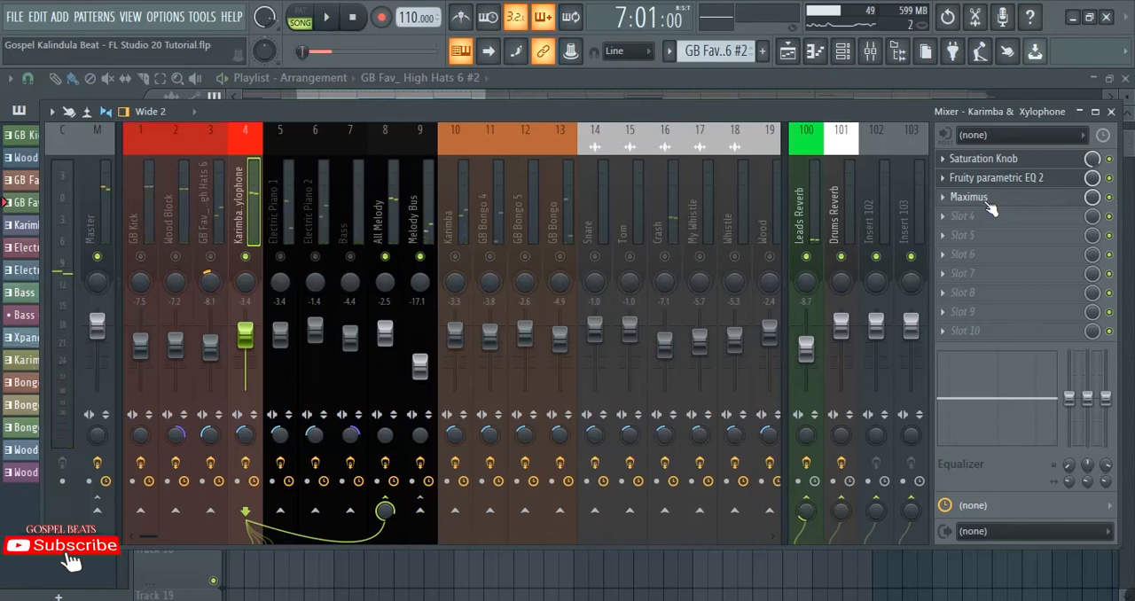
{"action": "key", "text": "space"}
{"action": "key", "text": "space"}
Step: Review the effect chains on the Electric Piano 1, Electric Piano 2, Bass and All Melody inserts
{"action": "left_click", "coordinate": [281, 227]}
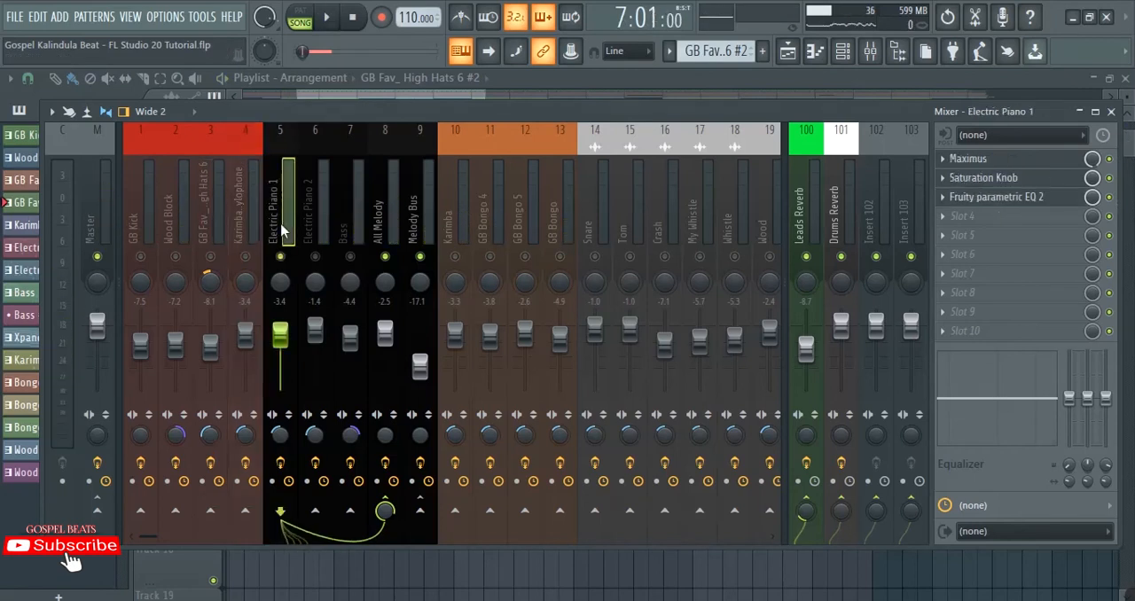
{"action": "left_click", "coordinate": [310, 221]}
{"action": "left_click", "coordinate": [359, 222]}
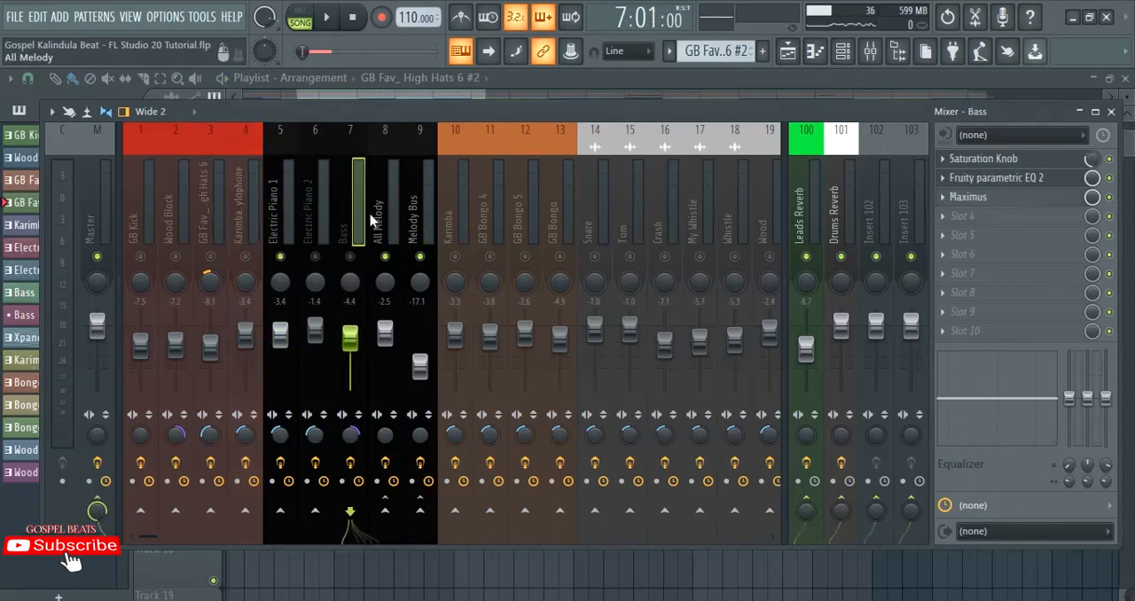
{"action": "left_click", "coordinate": [382, 217]}
Step: Enable both electric piano inserts, mute All Melody, and play the pianos through the Melody Bus
{"action": "right_click", "coordinate": [283, 256]}
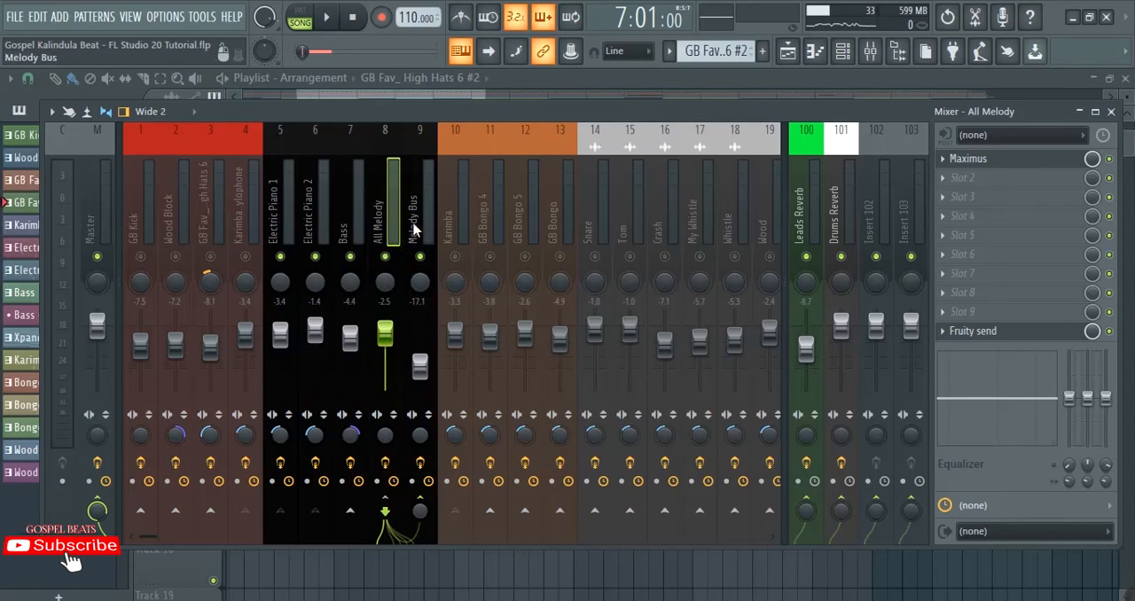
{"action": "left_click", "coordinate": [387, 257]}
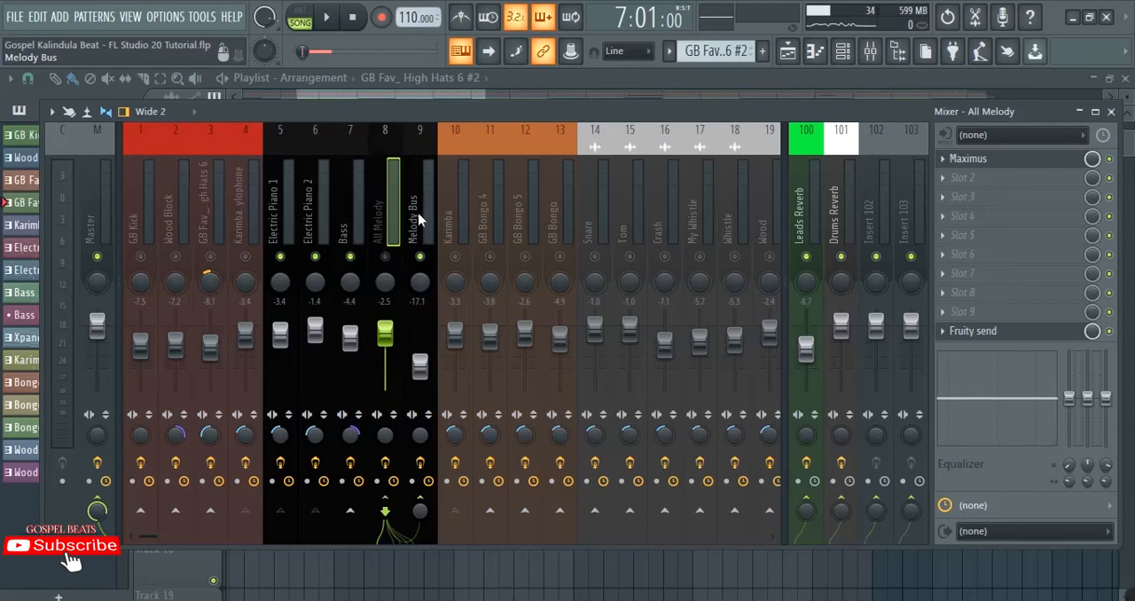
{"action": "key", "text": "space"}
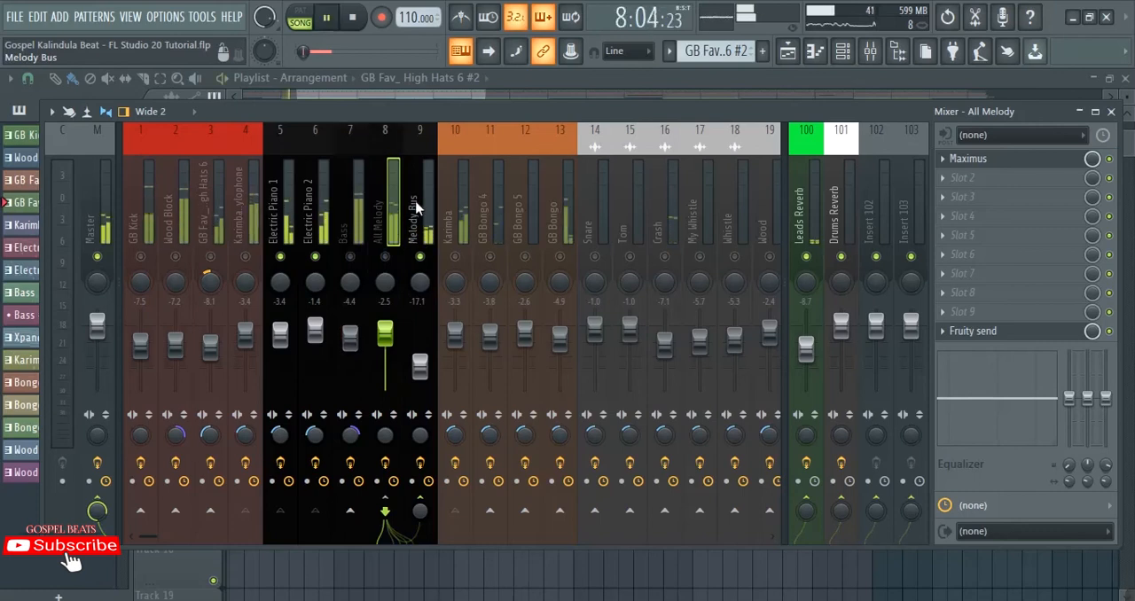
Step: Select the Melody Bus insert and compare its playback with its effect slots enabled and disabled
{"action": "left_click", "coordinate": [420, 206]}
{"action": "key", "text": "space"}
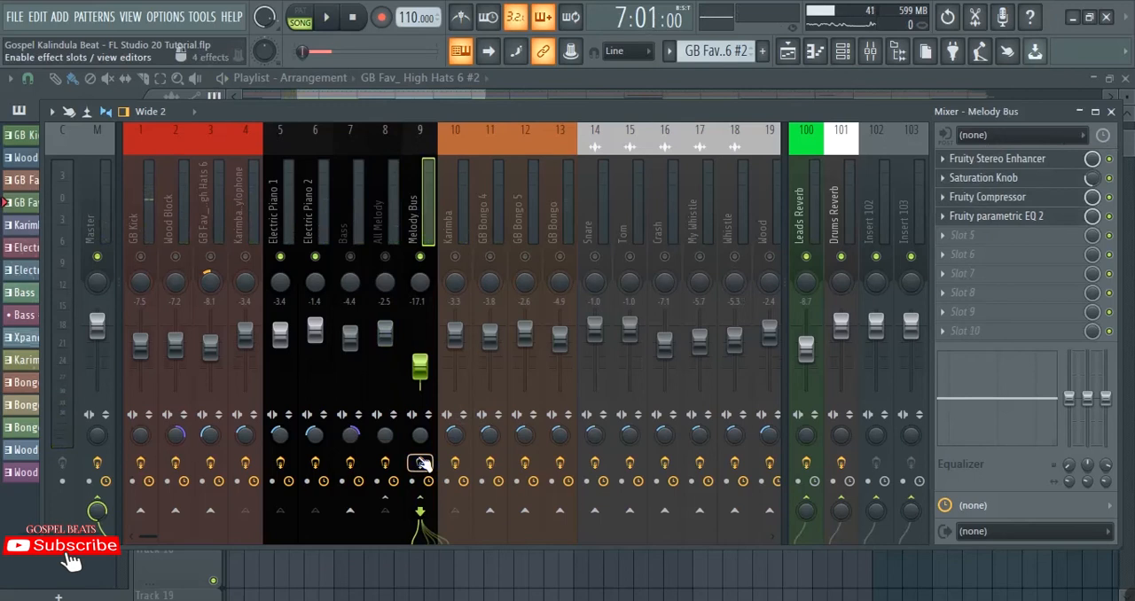
{"action": "key", "text": "space"}
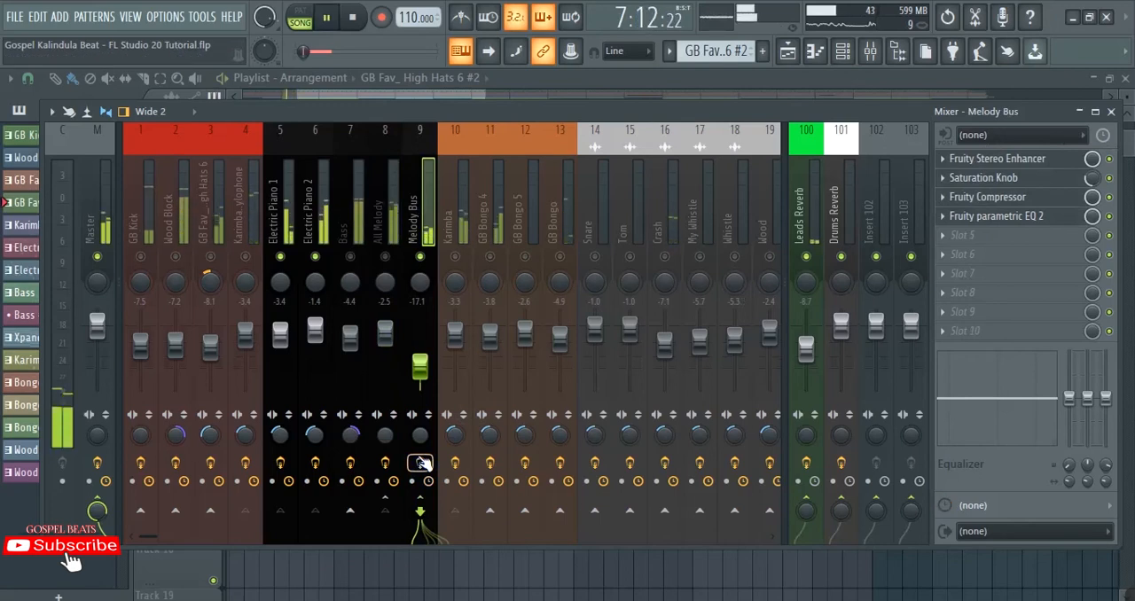
{"action": "key", "text": "space"}
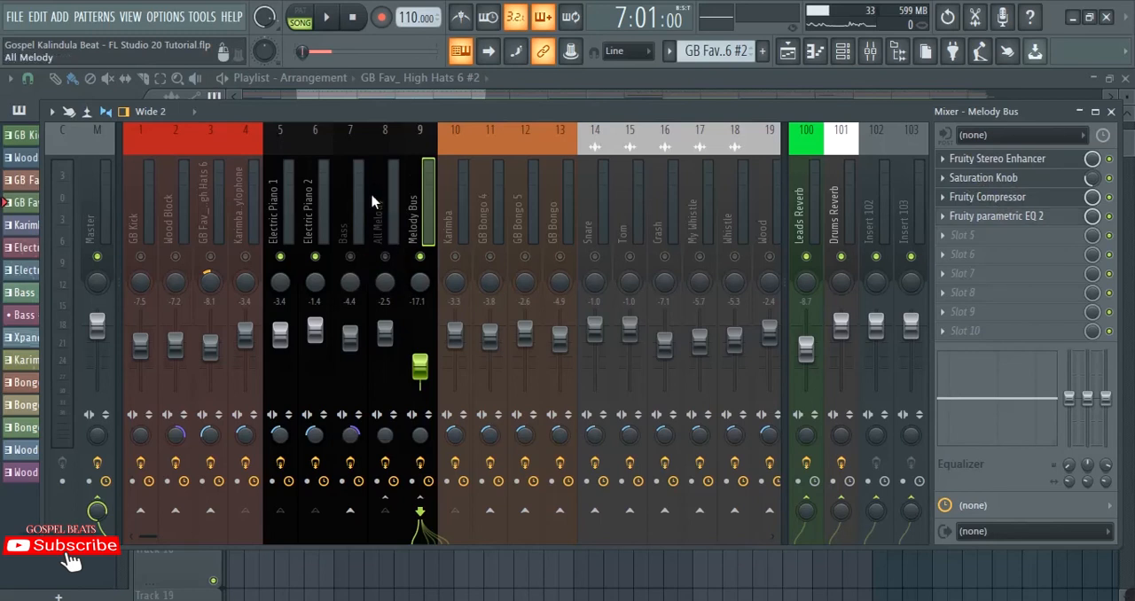
Step: Examine the routing of the Electric Piano 1, Electric Piano 2 and Bass inserts
{"action": "left_click", "coordinate": [277, 197]}
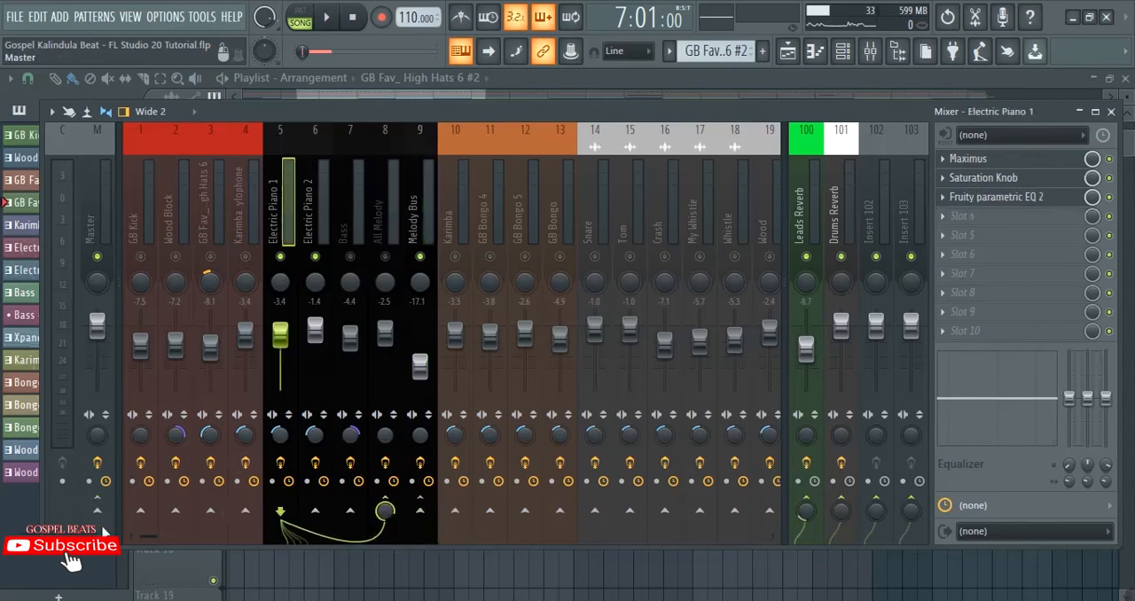
{"action": "left_click", "coordinate": [317, 222]}
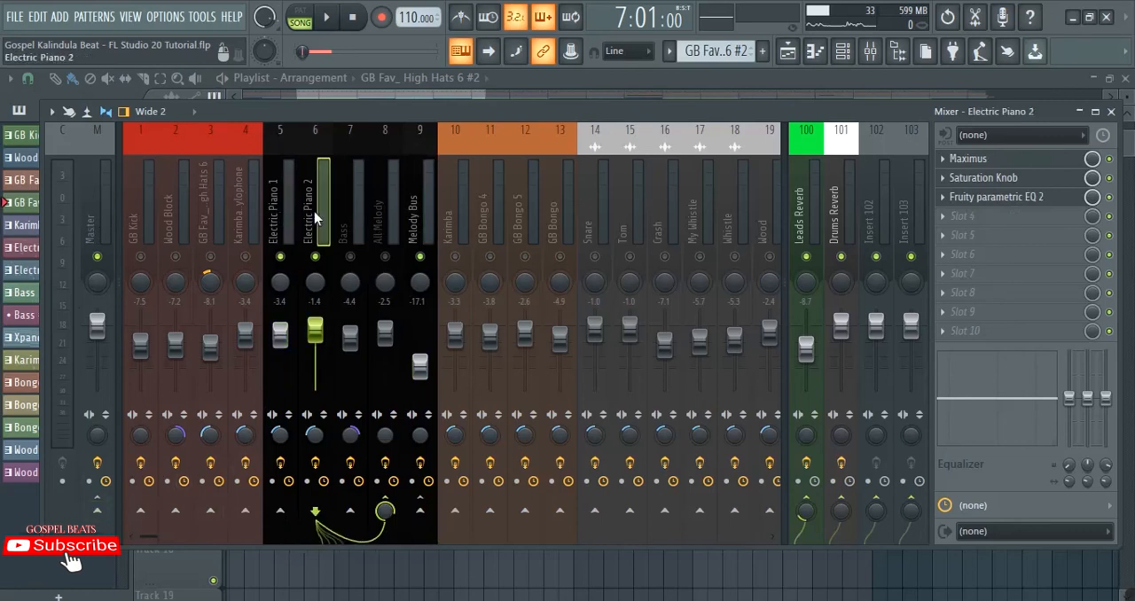
{"action": "left_click", "coordinate": [353, 213]}
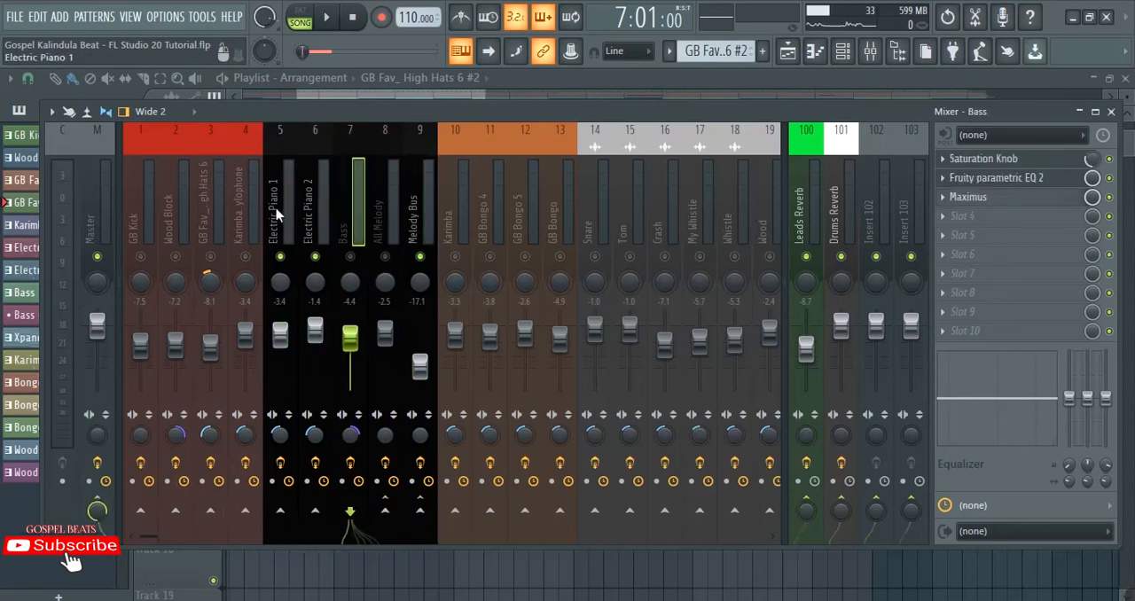
{"action": "left_click", "coordinate": [277, 213]}
{"action": "left_click", "coordinate": [317, 216]}
Step: Examine how the Karimba & Xylophone, All Melody and Melody Bus inserts are routed
{"action": "left_click", "coordinate": [243, 195]}
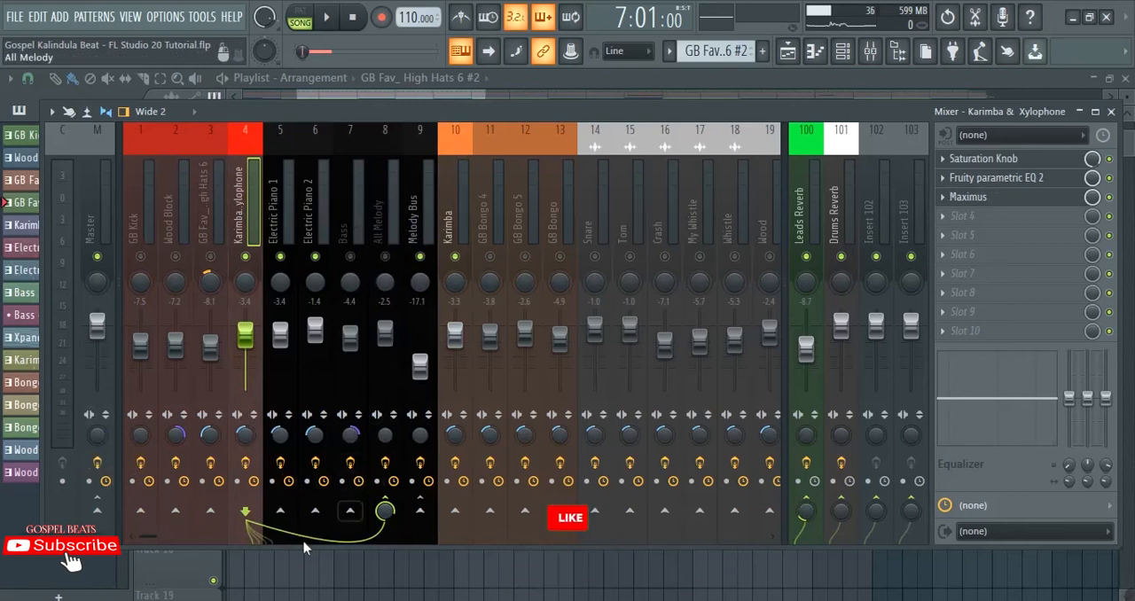
{"action": "left_click", "coordinate": [386, 207]}
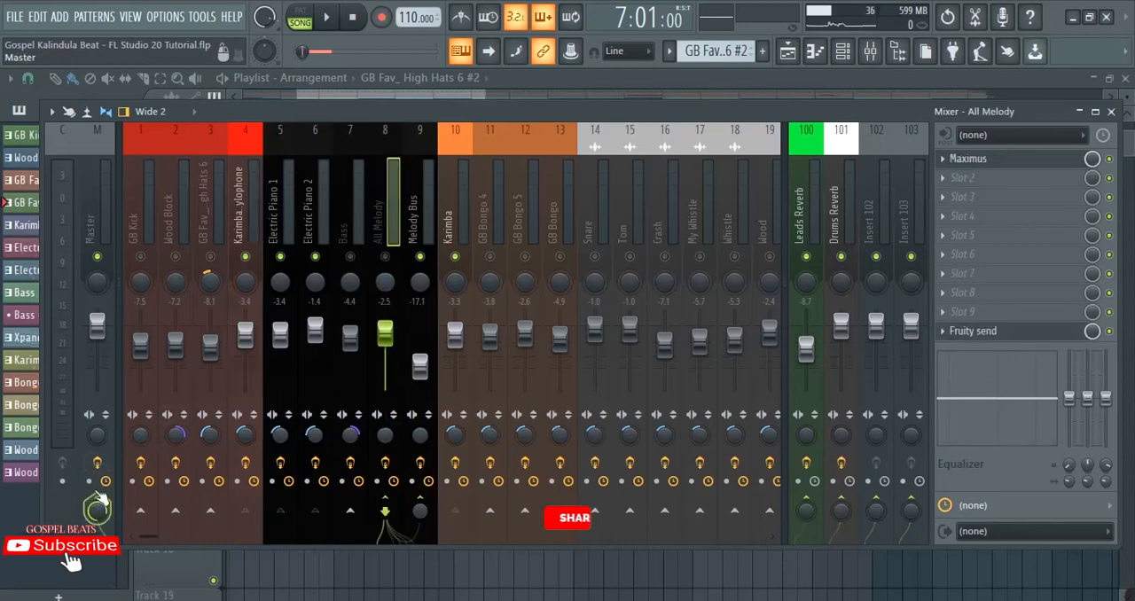
{"action": "left_click", "coordinate": [420, 213]}
{"action": "left_click", "coordinate": [385, 213]}
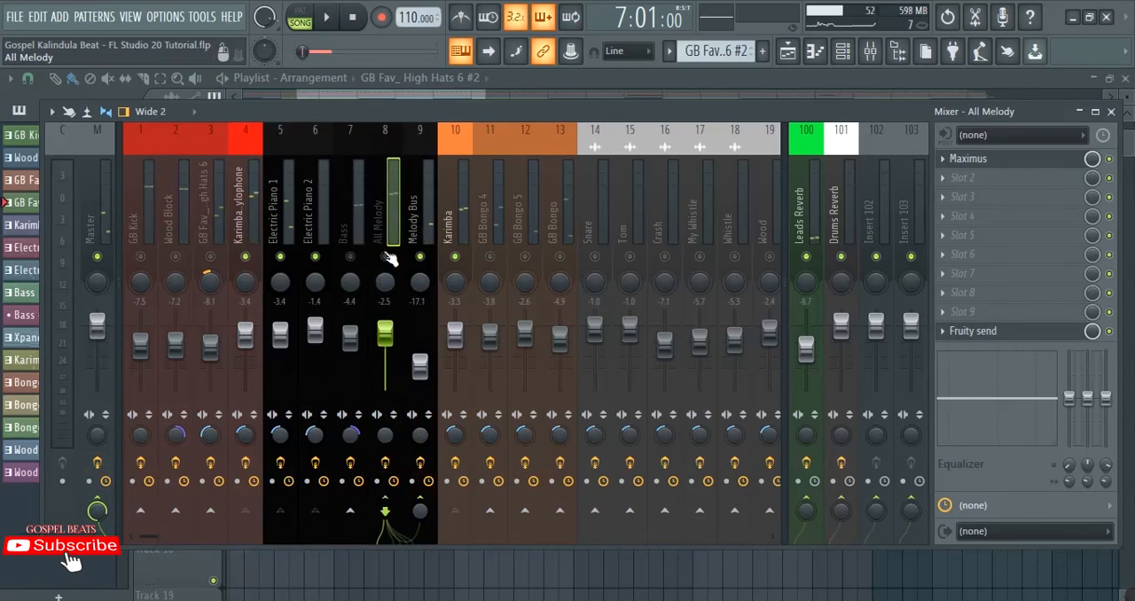
Step: Enable All Melody, play the pianos through it and the Melody Bus together, and inspect both inserts' effect slots
{"action": "key", "text": "space"}
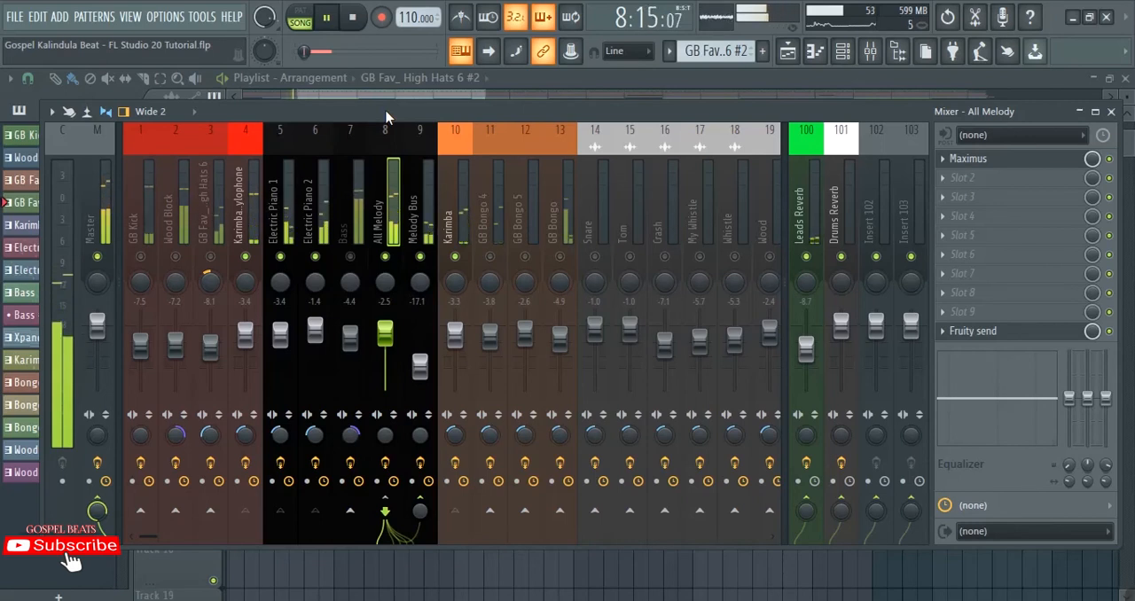
{"action": "key", "text": "space"}
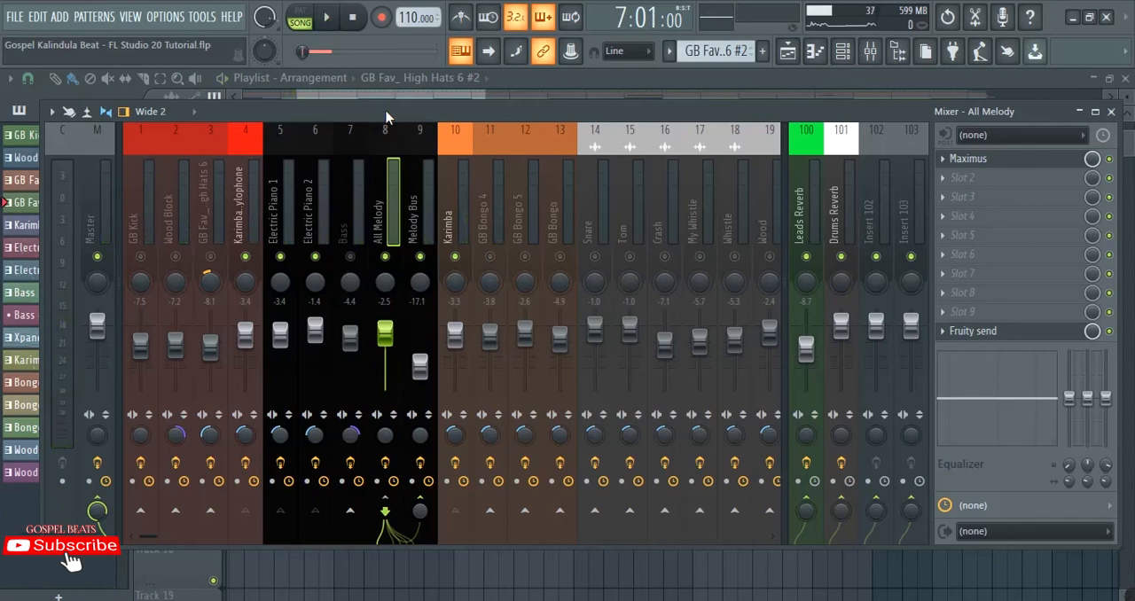
{"action": "left_click", "coordinate": [417, 215]}
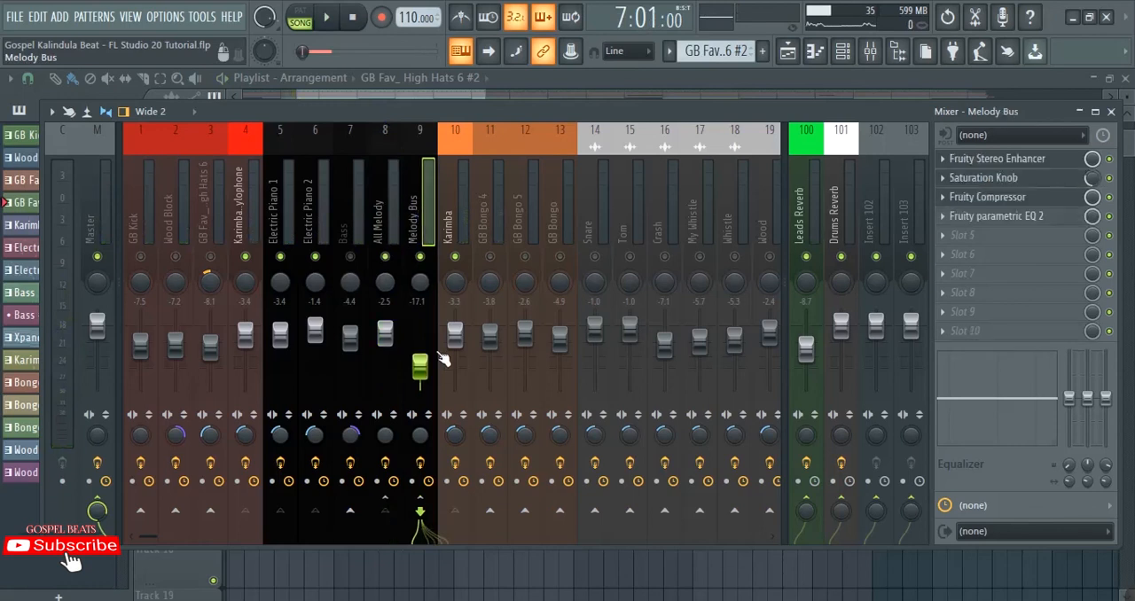
{"action": "left_click", "coordinate": [387, 218]}
Step: Examine the effect slots and routing of the Fill In Drums and Fill In Drums Bus inserts
{"action": "scroll", "coordinate": [384, 217], "scroll_direction": "down", "scroll_amount": 3}
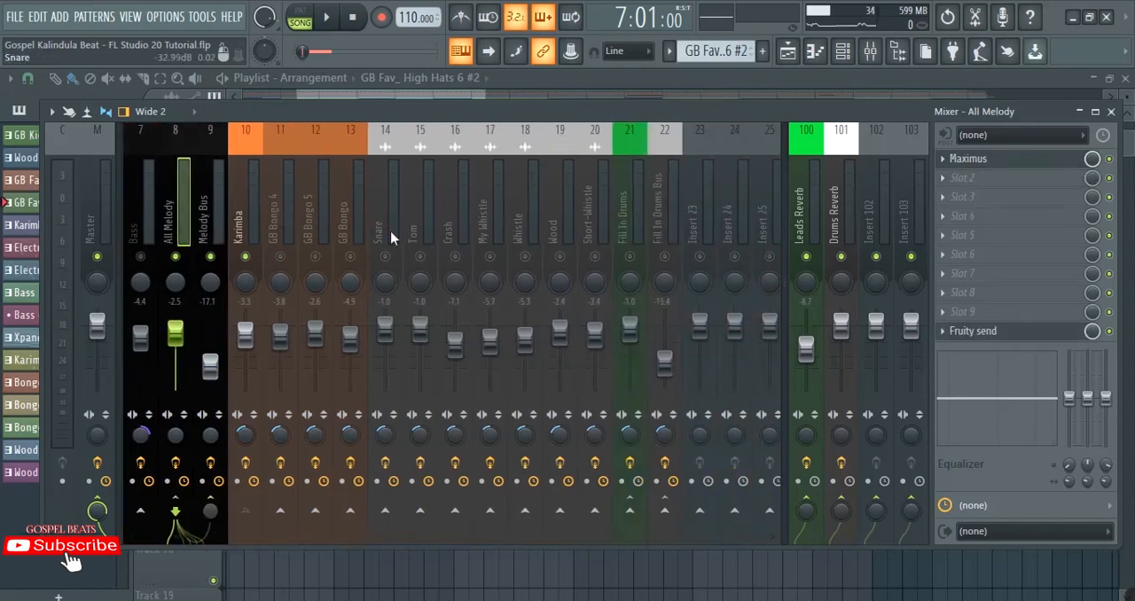
{"action": "scroll", "coordinate": [390, 237], "scroll_direction": "down", "scroll_amount": 2}
{"action": "scroll", "coordinate": [391, 233], "scroll_direction": "up", "scroll_amount": 2}
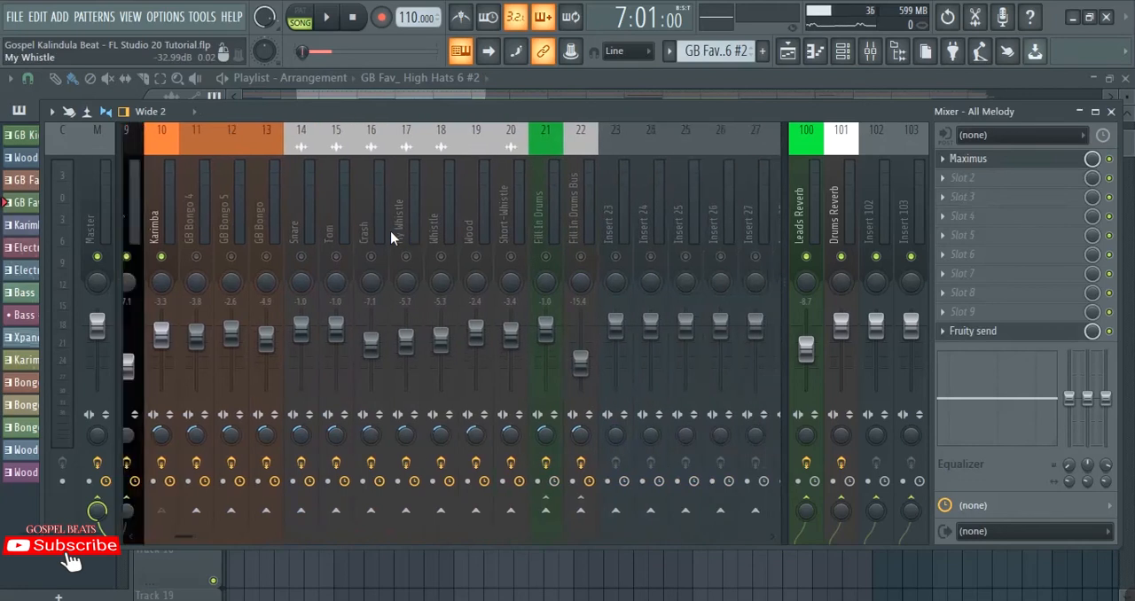
{"action": "left_click", "coordinate": [628, 224]}
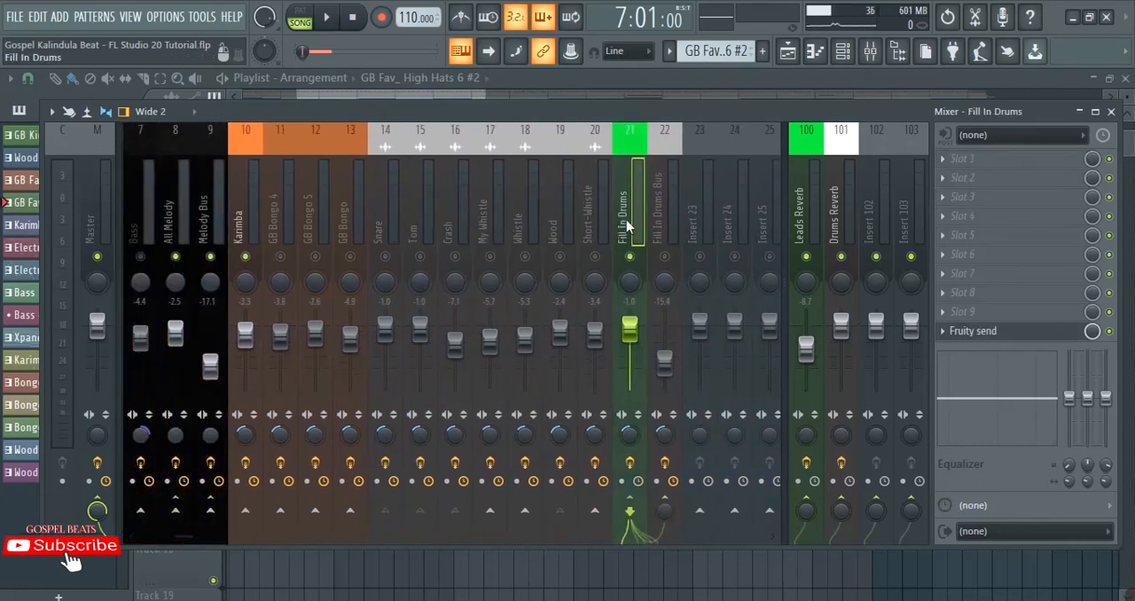
{"action": "left_click", "coordinate": [661, 188]}
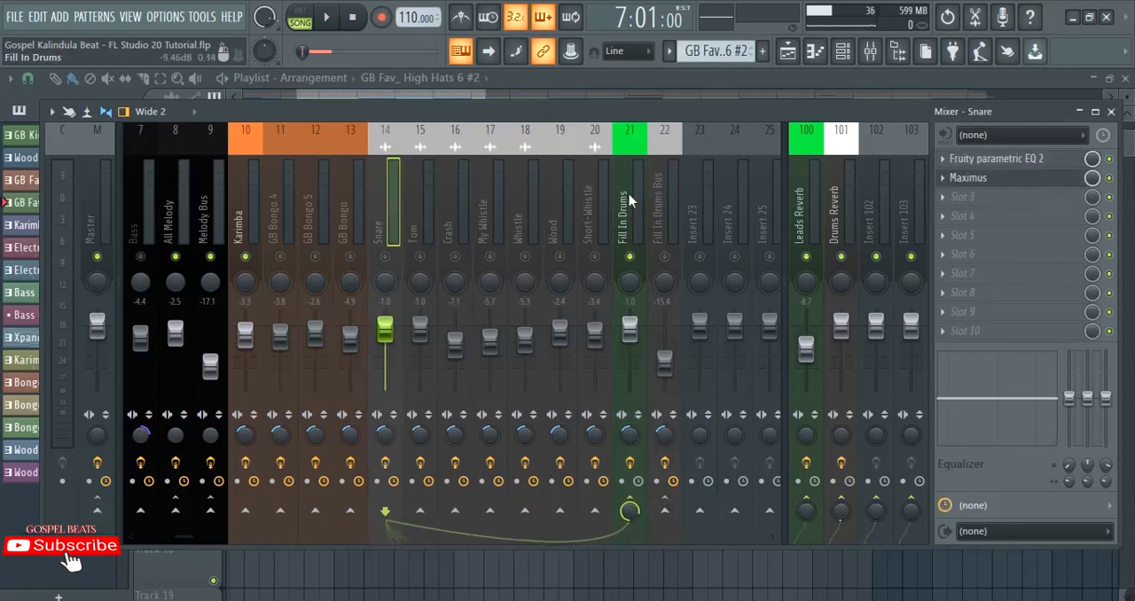
Step: Open the Fruity send effect on the Fill In Drums insert and move its window aside
{"action": "left_click", "coordinate": [628, 202]}
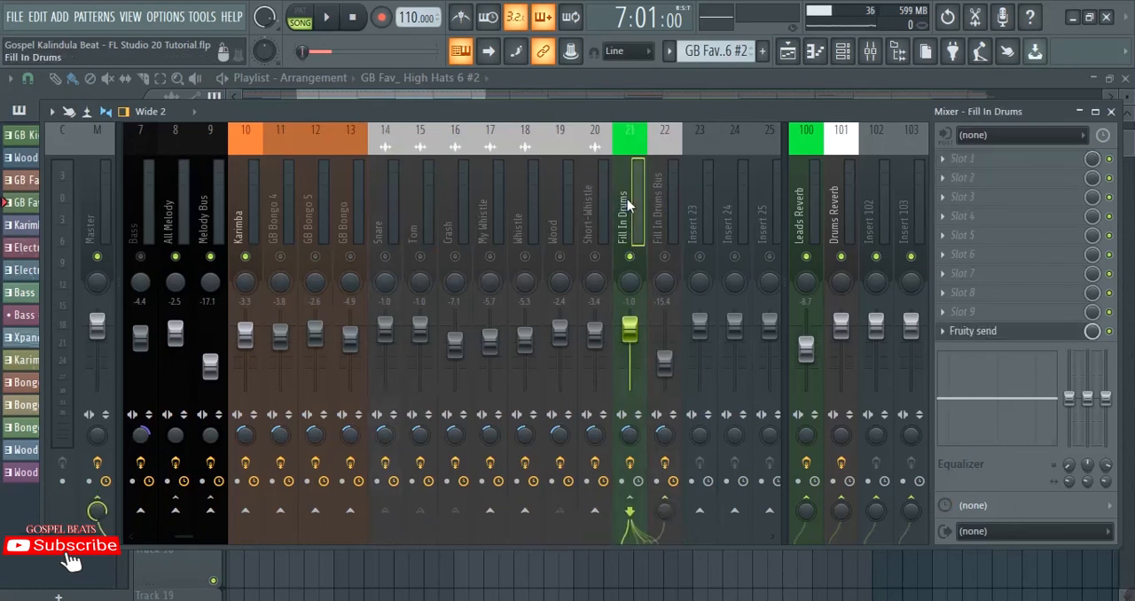
{"action": "left_click", "coordinate": [992, 335]}
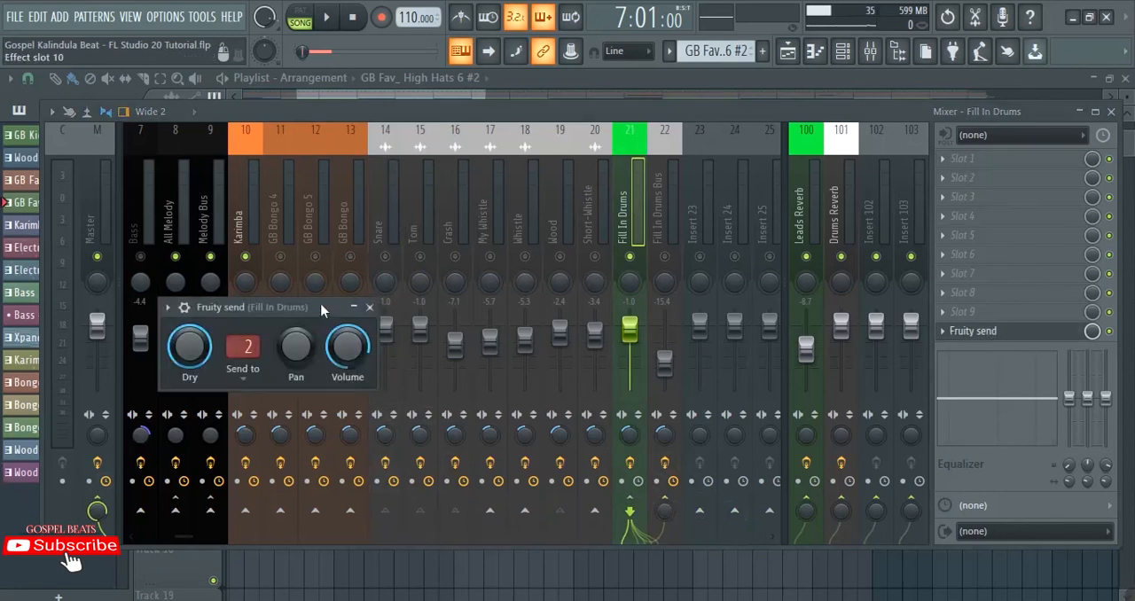
{"action": "left_click_drag", "start_coordinate": [321, 308], "coordinate": [364, 290]}
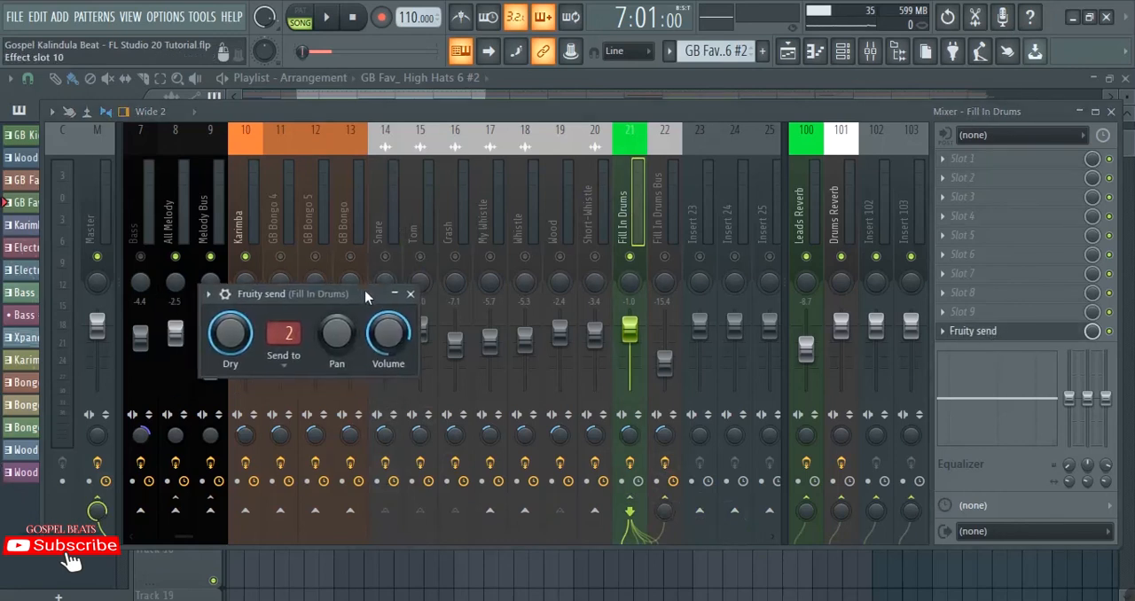
Step: View the routing options from Fill In Drums to Fill In Drums Bus, and examine the Fruity send's target track
{"action": "left_click", "coordinate": [623, 187]}
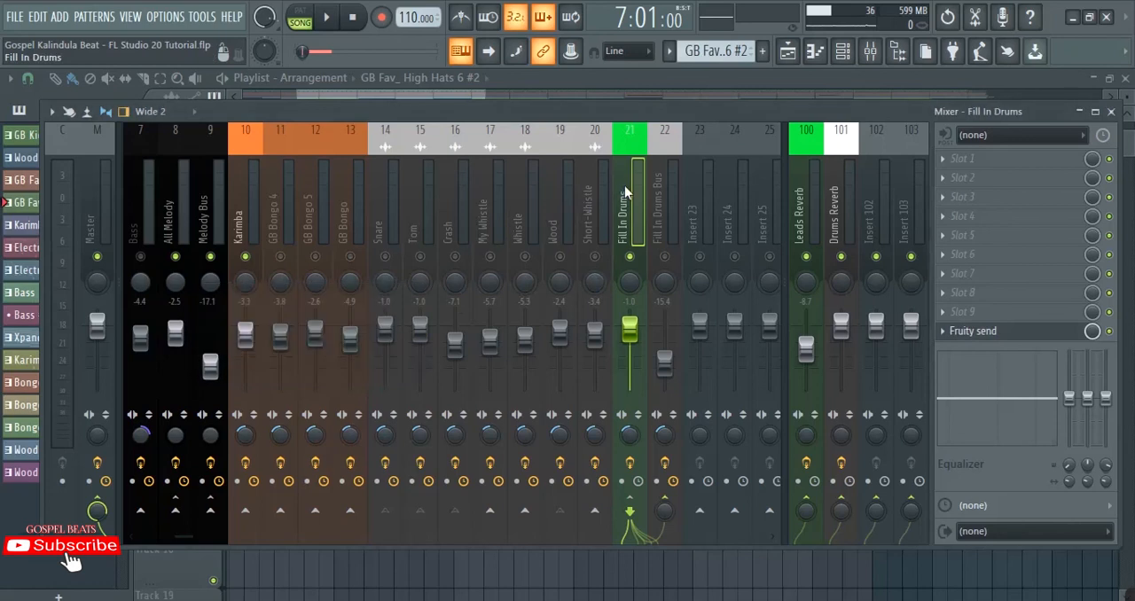
{"action": "right_click", "coordinate": [665, 506]}
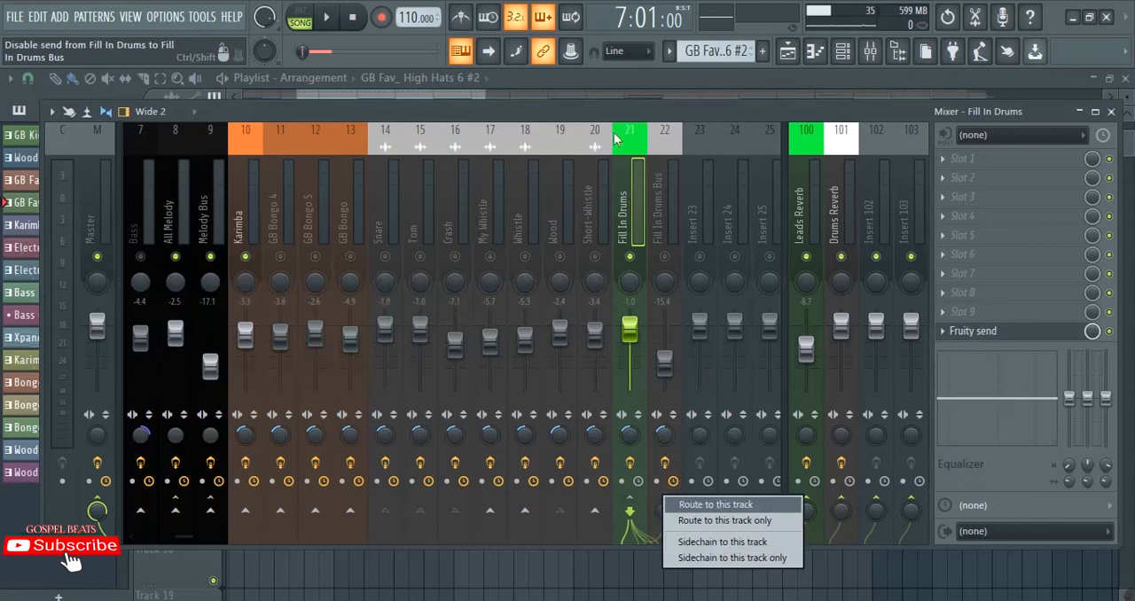
{"action": "left_click", "coordinate": [626, 197]}
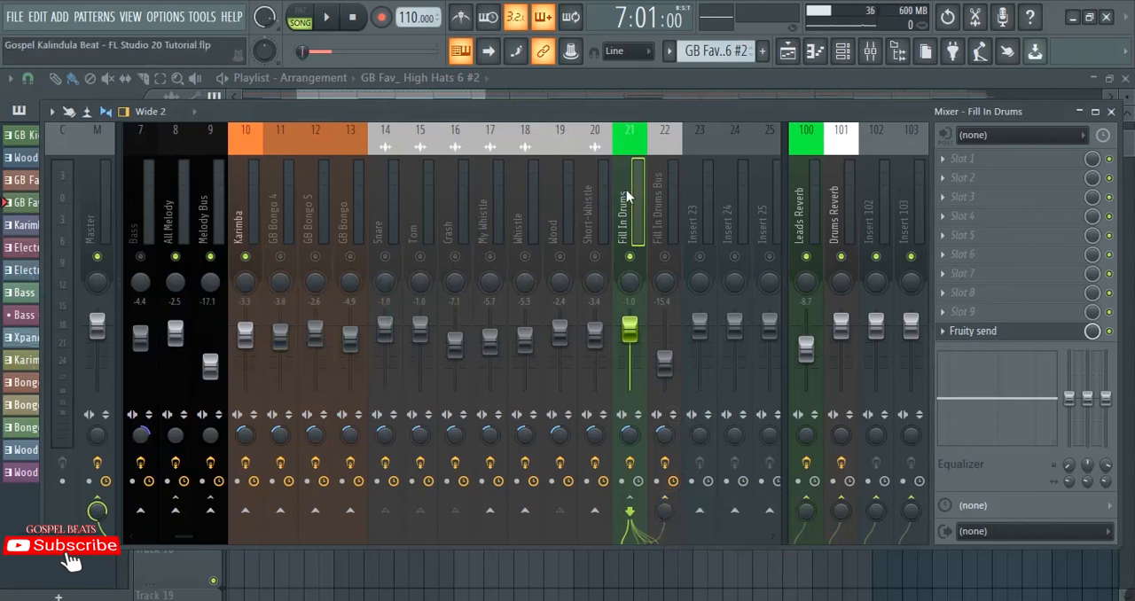
{"action": "left_click", "coordinate": [991, 331]}
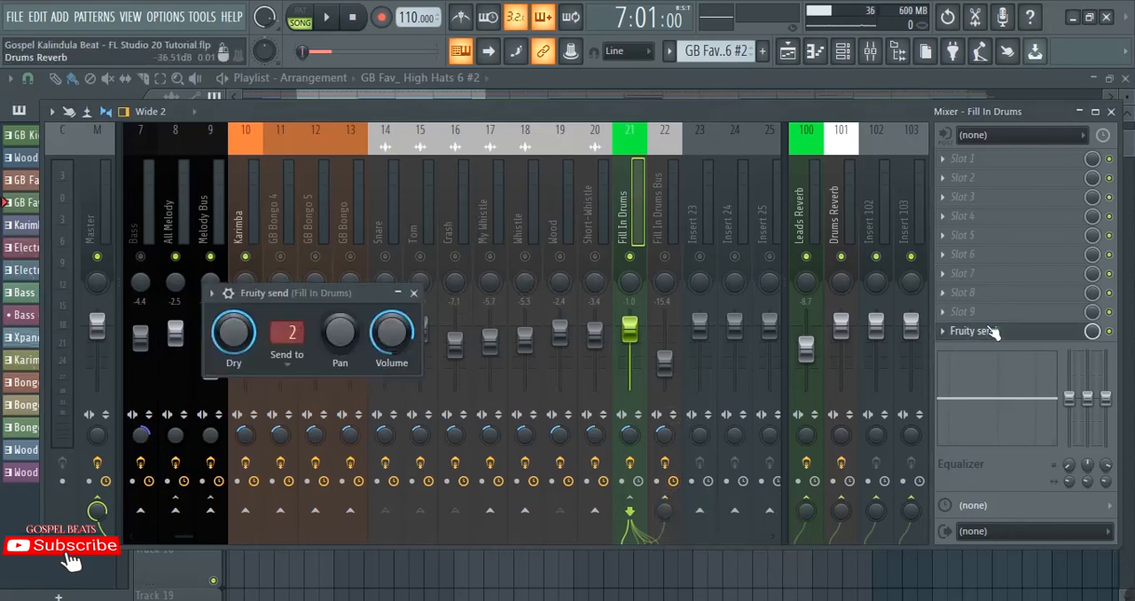
{"action": "left_click", "coordinate": [288, 334]}
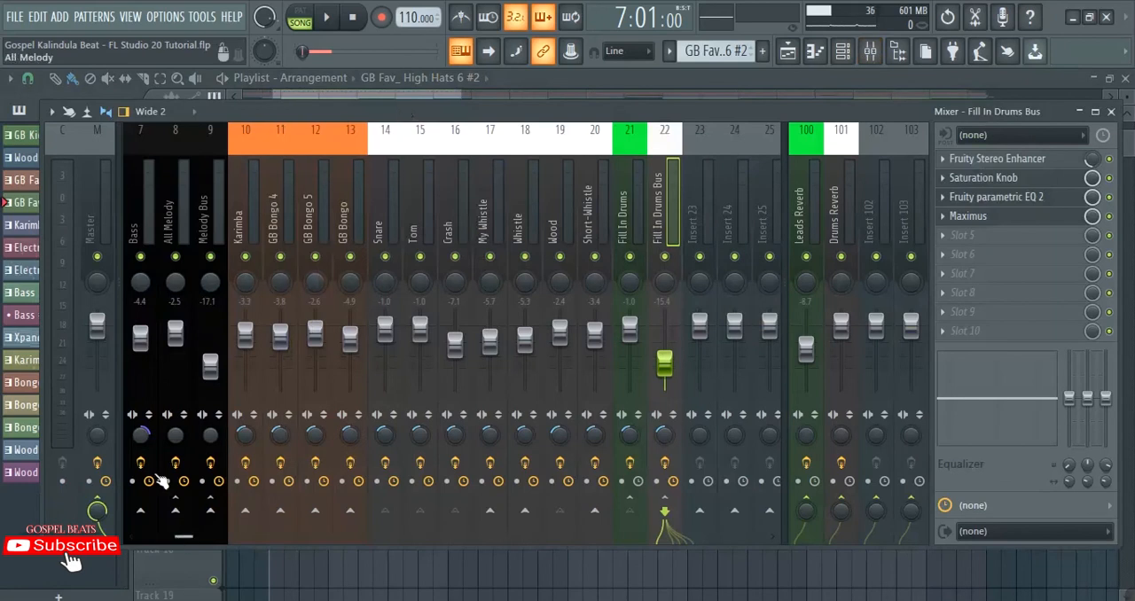
Step: Examine the Master's effect chain and compare it with the empty Insert 24 and Insert 23
{"action": "left_click", "coordinate": [97, 197]}
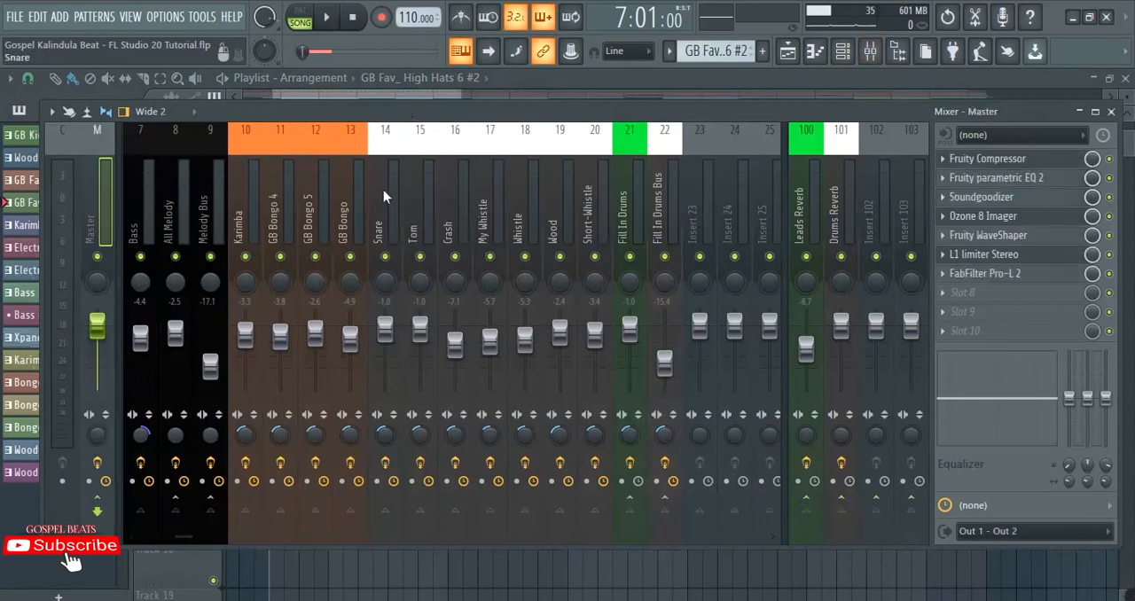
{"action": "left_click", "coordinate": [733, 200]}
{"action": "left_click", "coordinate": [96, 198]}
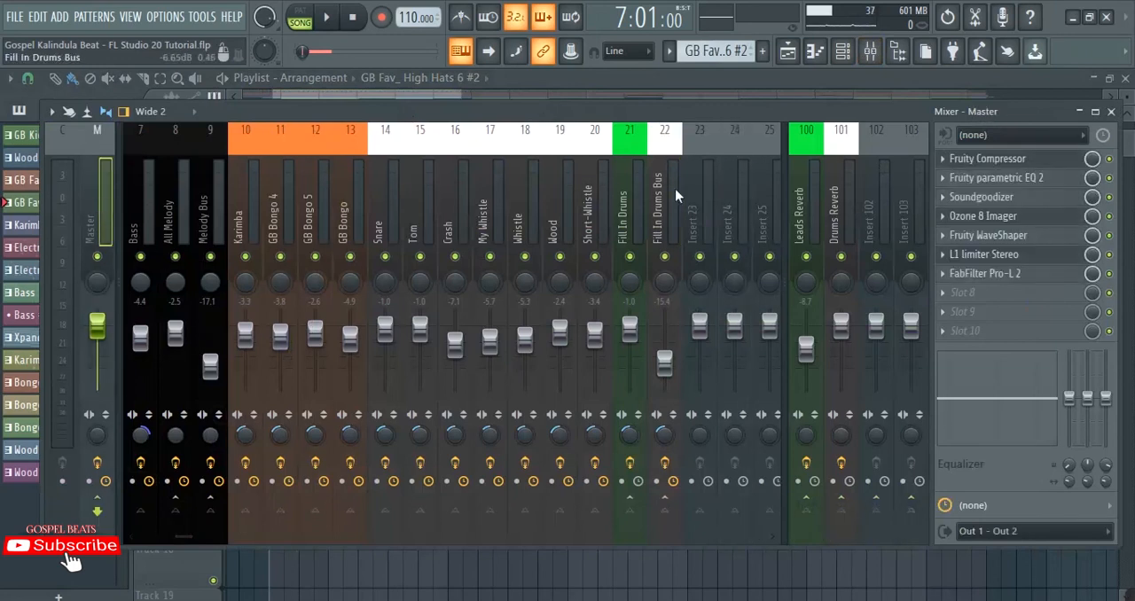
{"action": "left_click", "coordinate": [698, 200]}
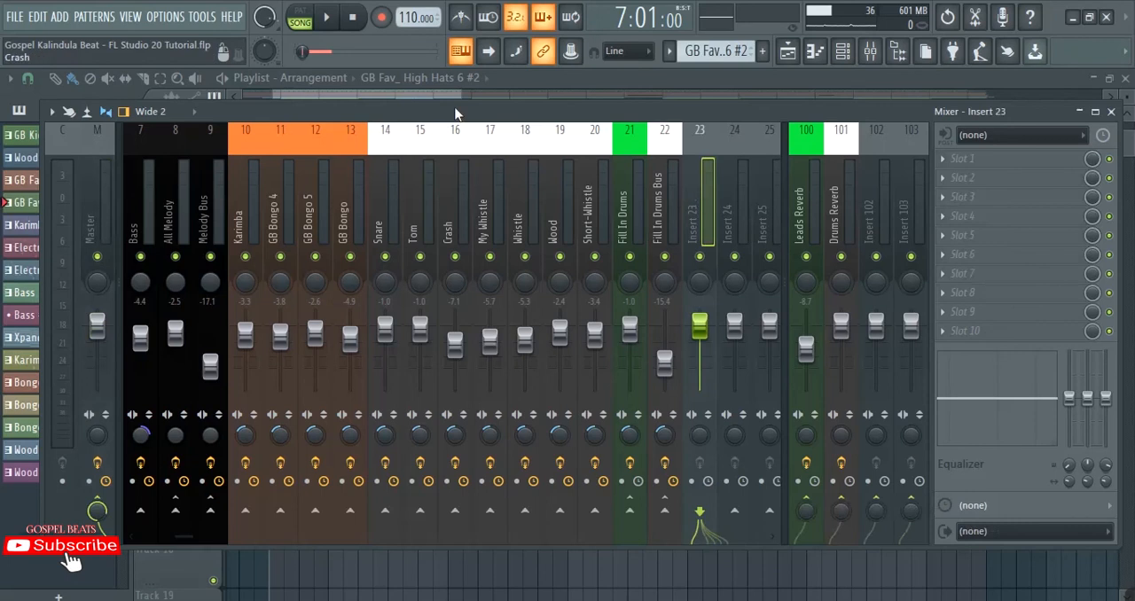